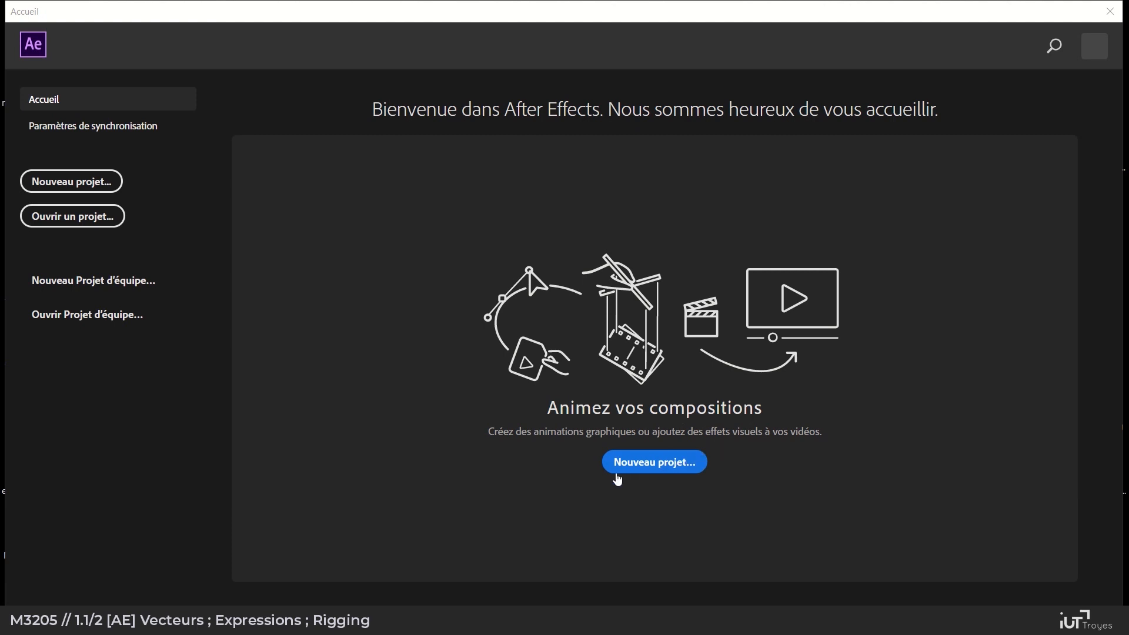
# - Create a new project containing a composition named rigging with a duration of 20 seconds
pyautogui.click(617, 472)
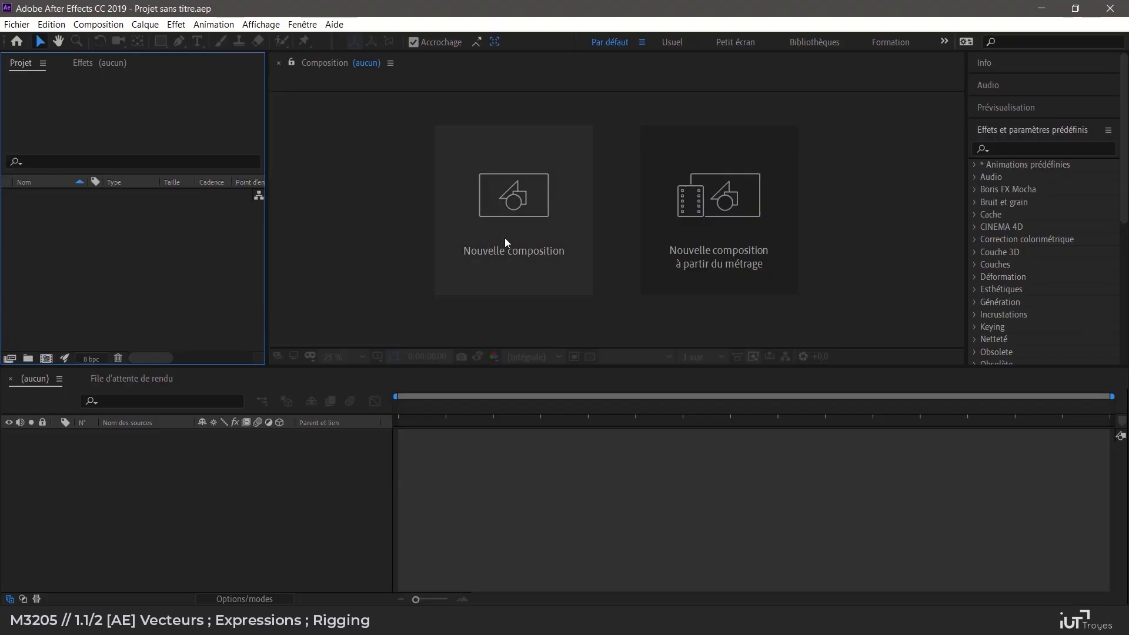
pyautogui.click(507, 236)
pyautogui.moveTo(828, 150); pyautogui.dragTo(520, 101)
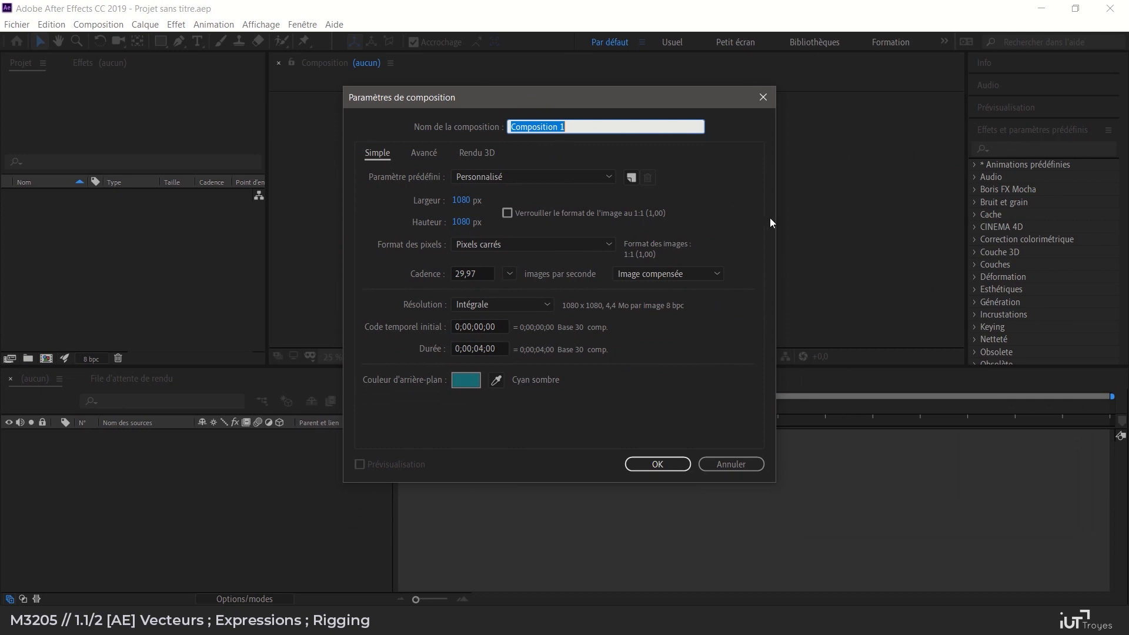
pyautogui.write('rigging')
pyautogui.click(475, 348)
pyautogui.doubleClick(476, 348)
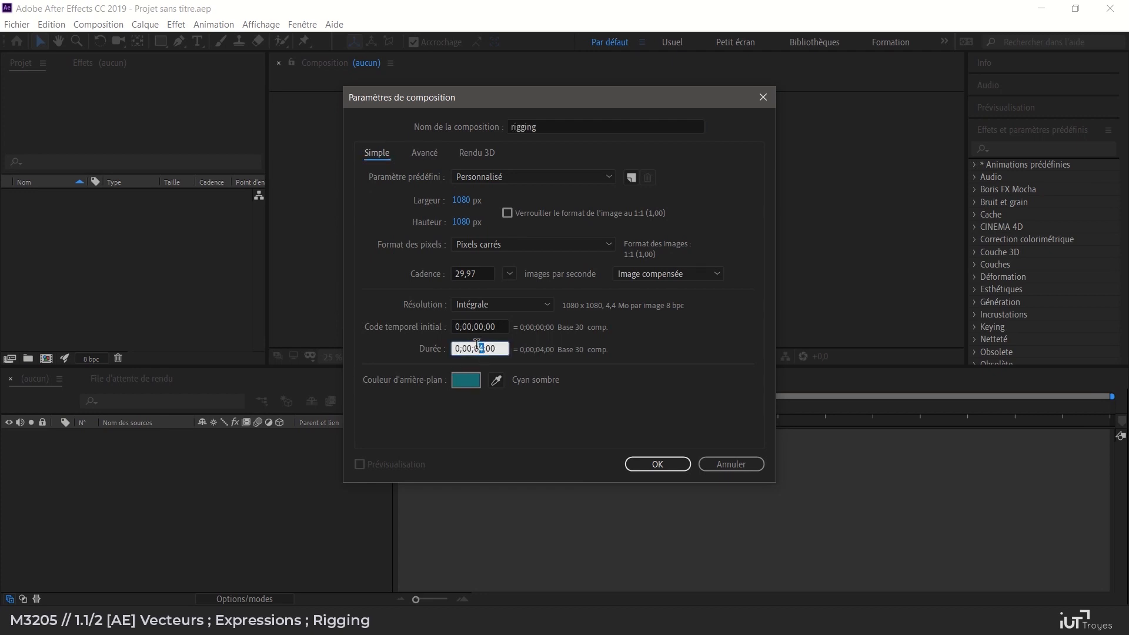
pyautogui.write('20')
pyautogui.click(654, 467)
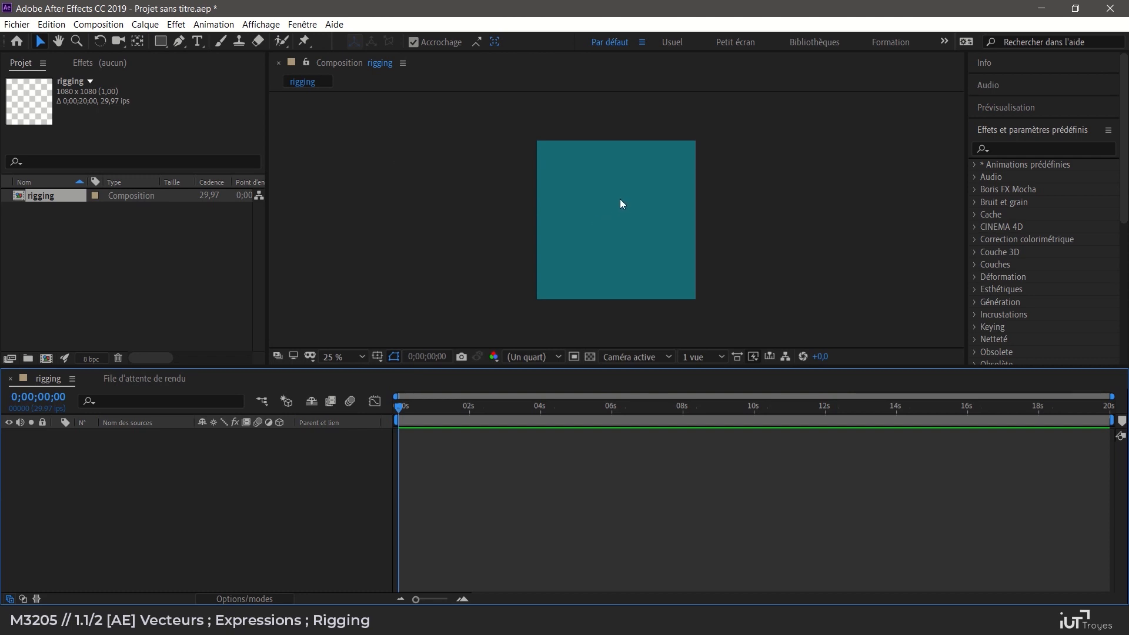
# - Draw a straight horizontal two-point path with the Pen tool across the middle of the composition, about half its width
pyautogui.press('g')
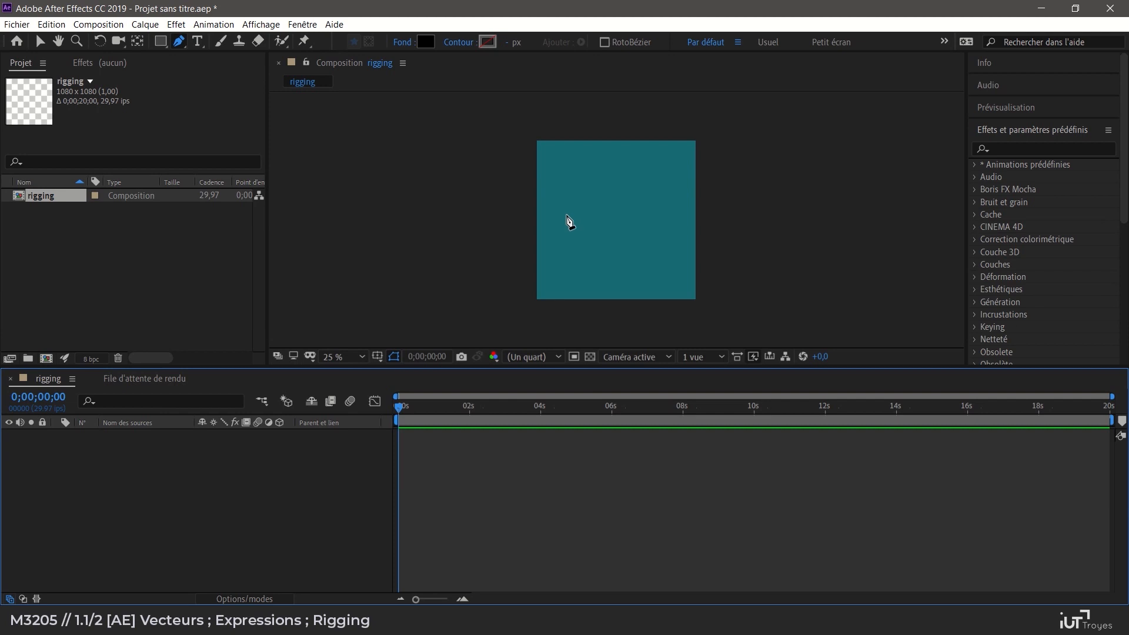
pyautogui.click(567, 215)
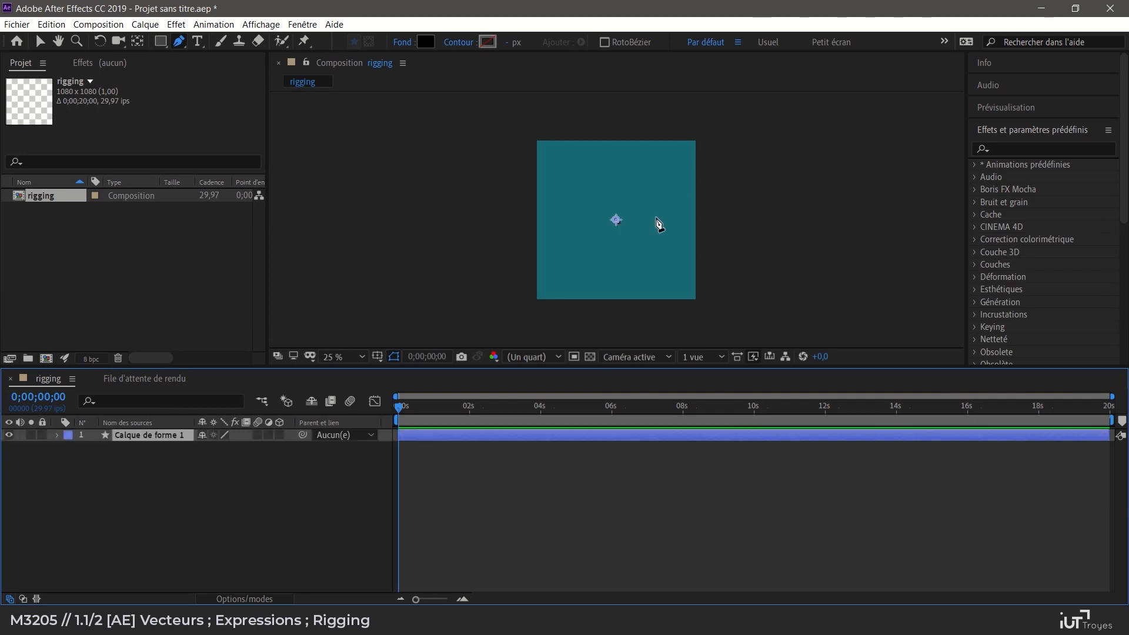
pyautogui.click(649, 215)
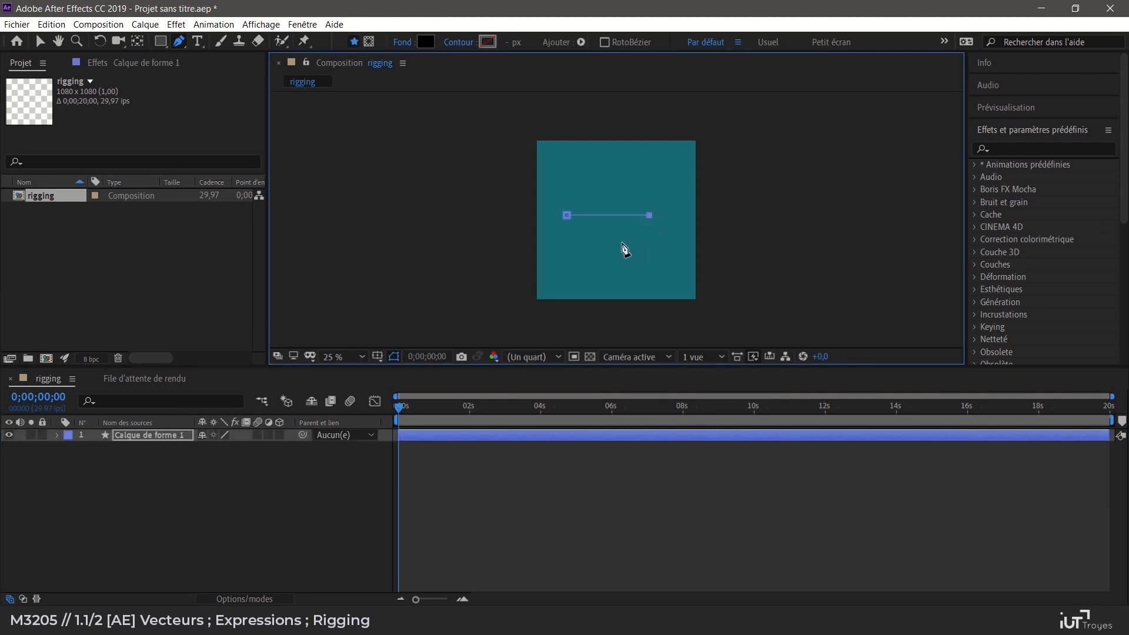
# - Give the line shape a solid colour stroke and set its fill to none
pyautogui.click(464, 43)
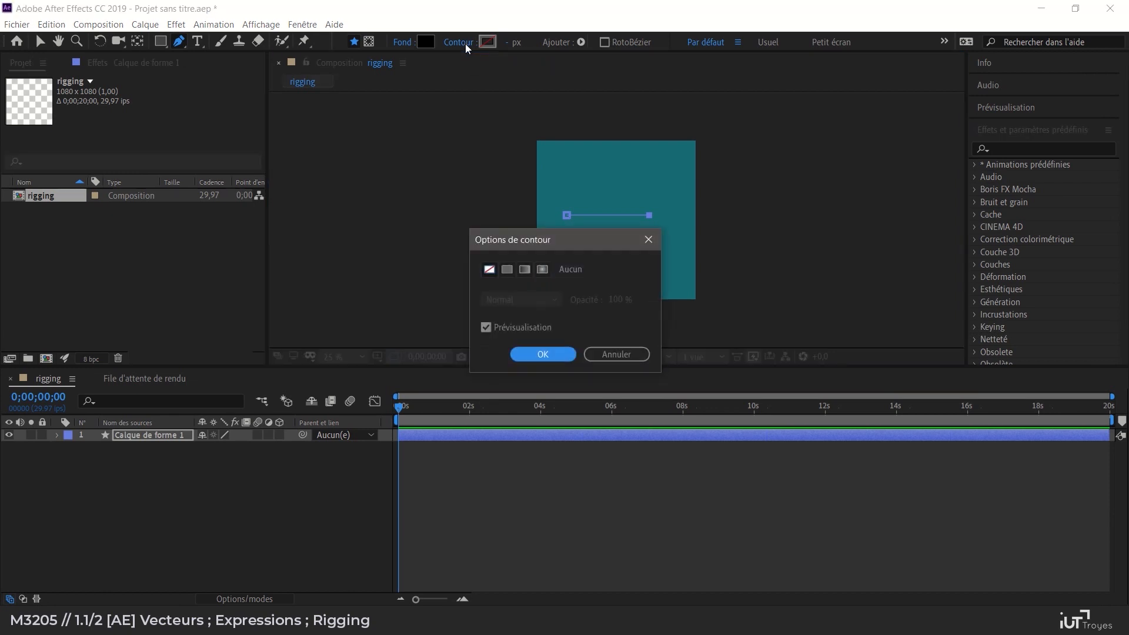
pyautogui.click(505, 270)
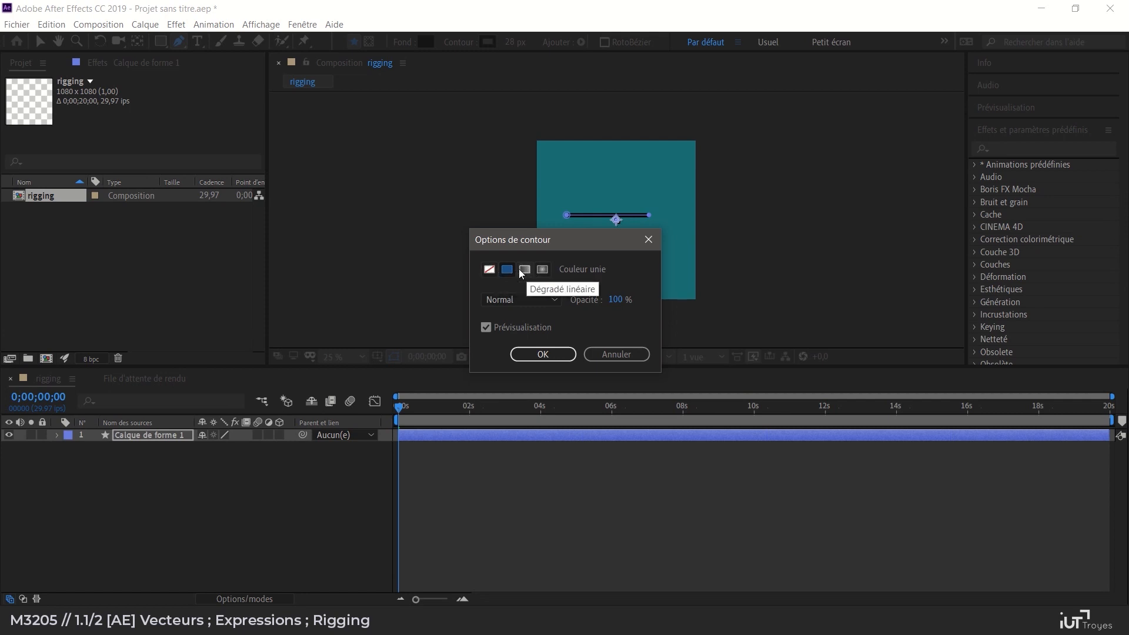
pyautogui.click(542, 354)
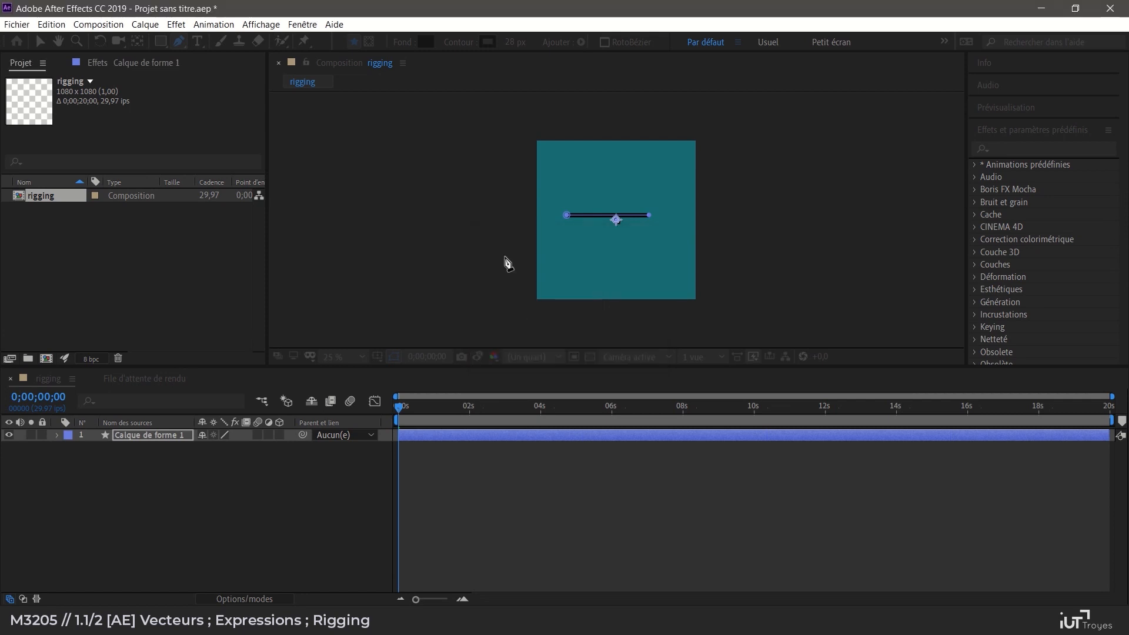
pyautogui.click(426, 42)
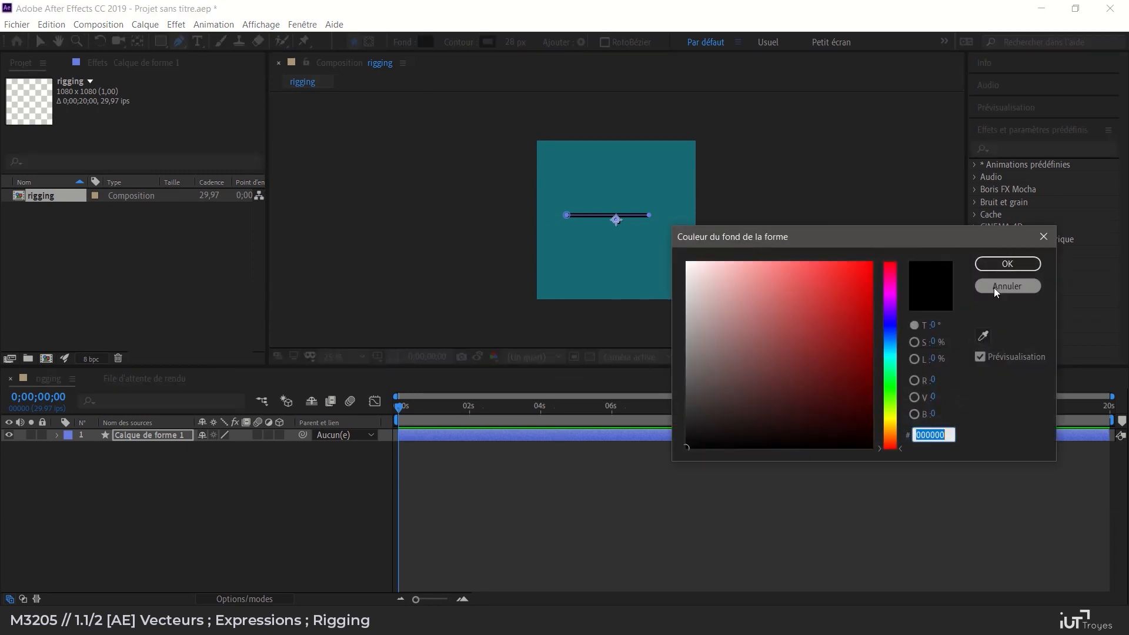
pyautogui.click(1006, 286)
pyautogui.click(404, 44)
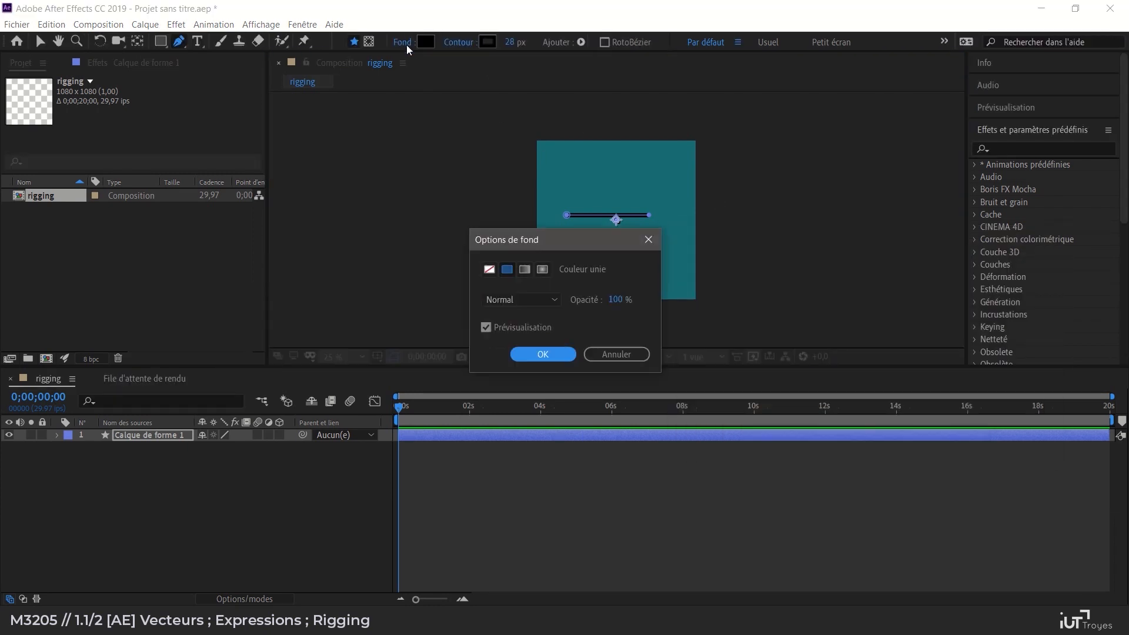
pyautogui.click(488, 270)
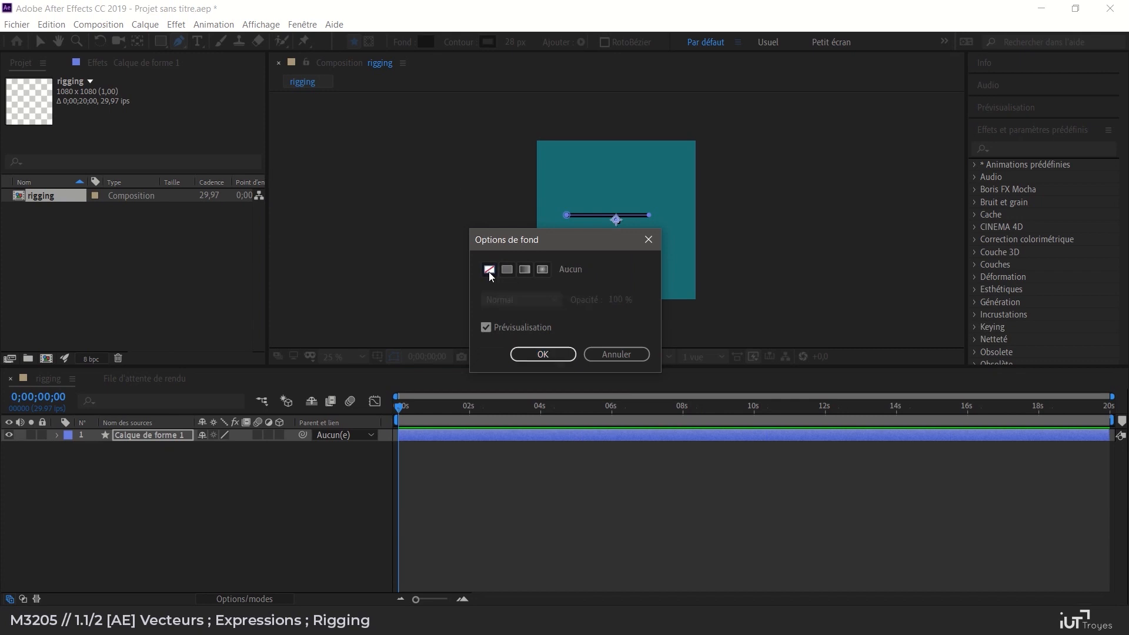
pyautogui.click(539, 353)
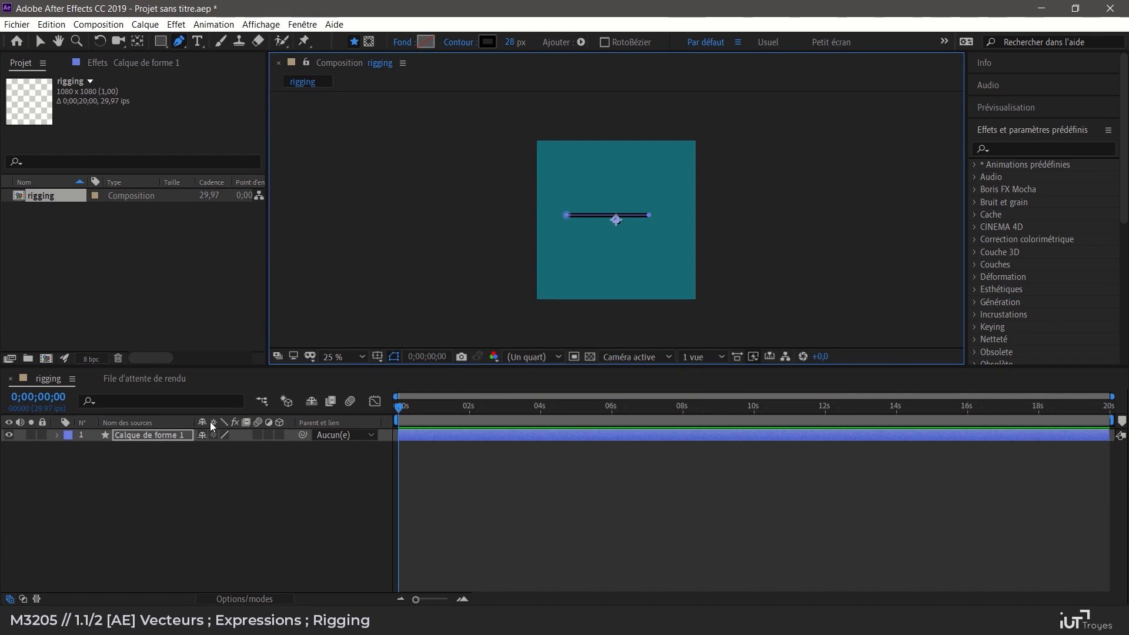
# - Rename the line's shape layer as arm
pyautogui.click(56, 435)
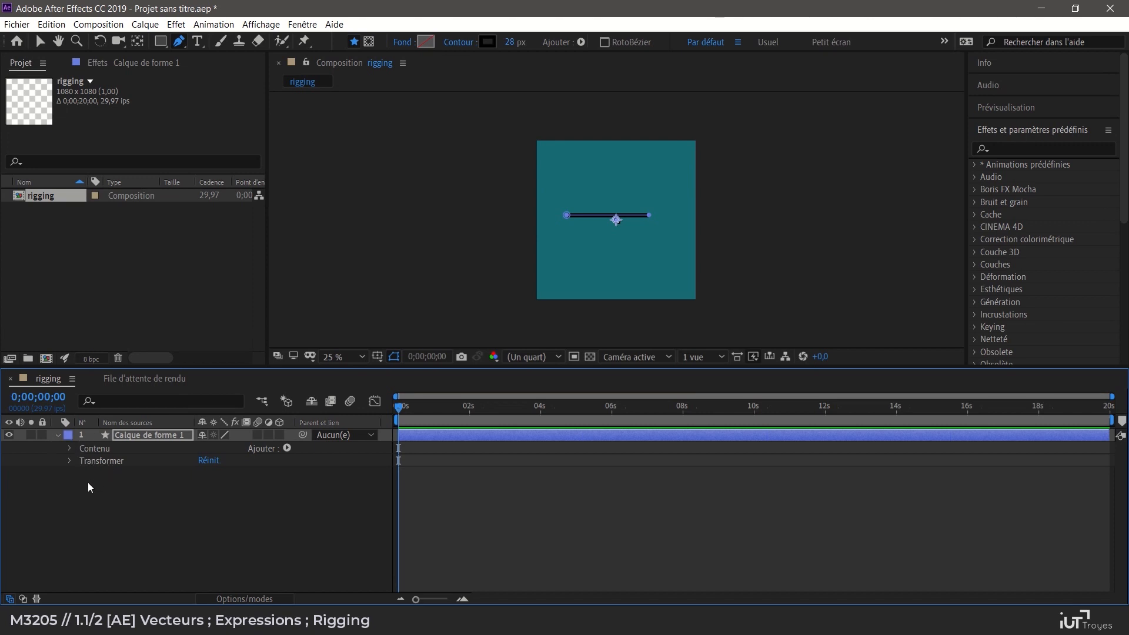
pyautogui.click(132, 435)
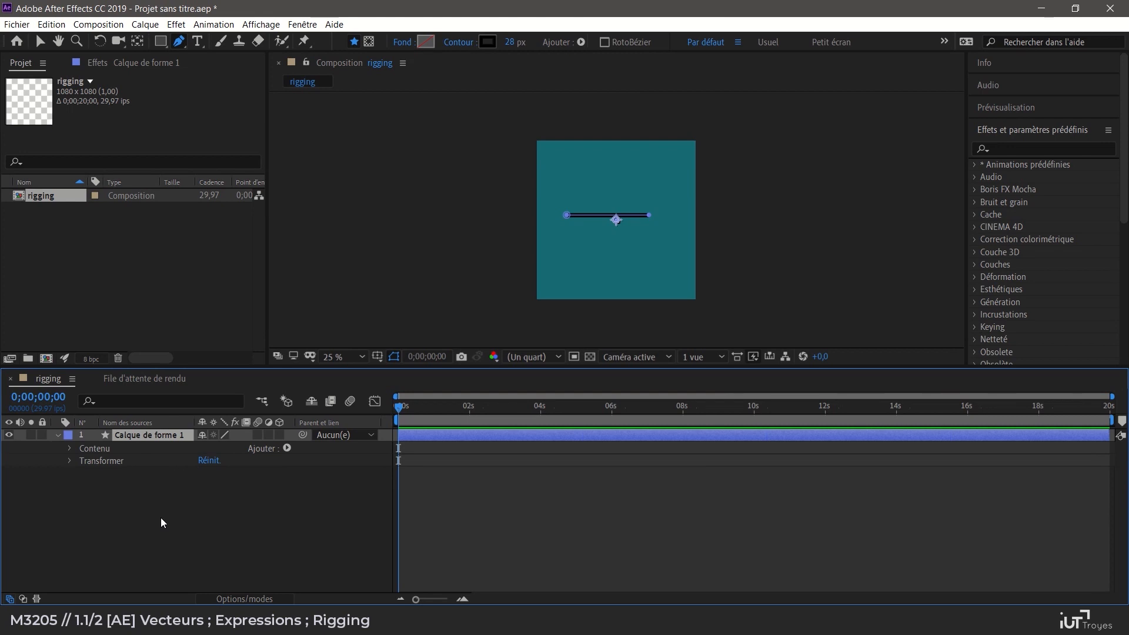
pyautogui.press('Return')
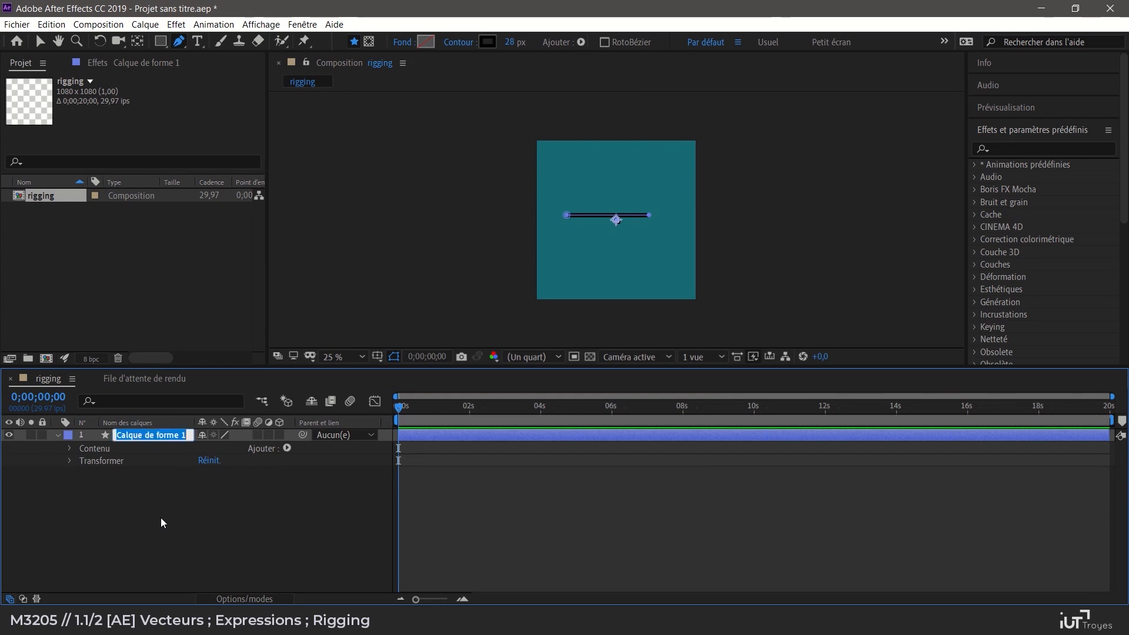
pyautogui.write('arm')
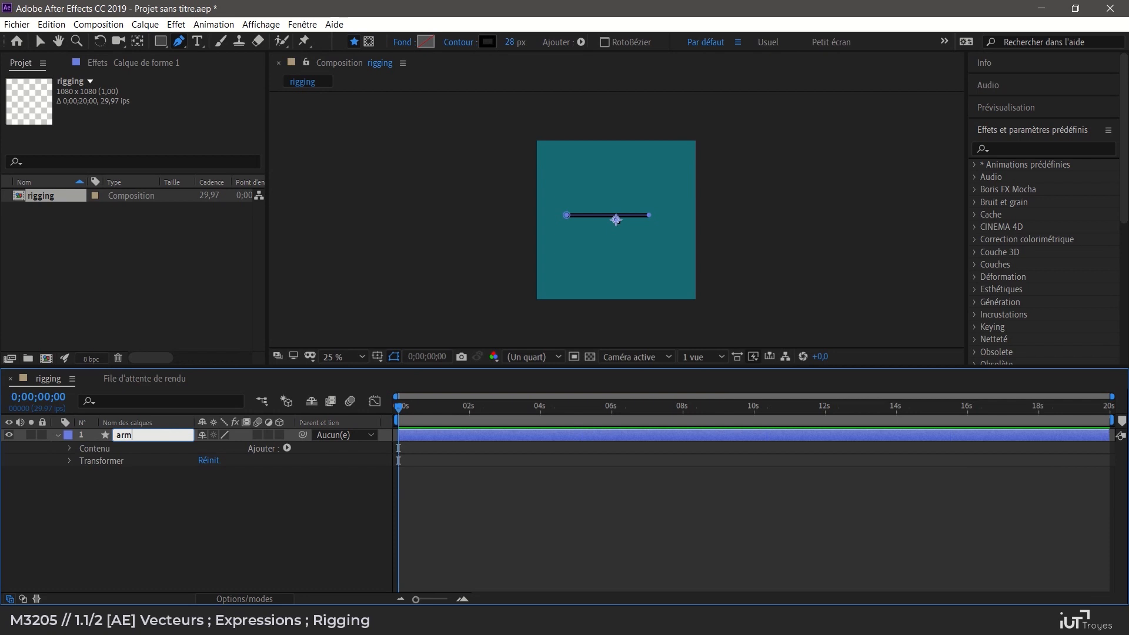
pyautogui.press('Return')
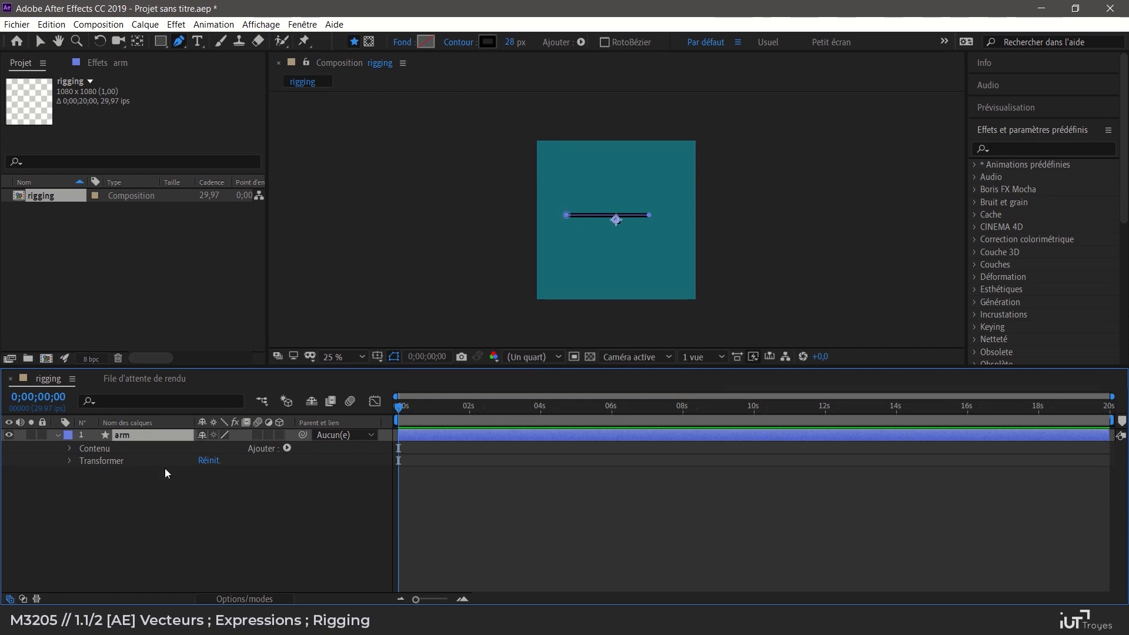
# - Change the stroke colour of the arm layer's shape to a dark orange-brown
pyautogui.click(71, 449)
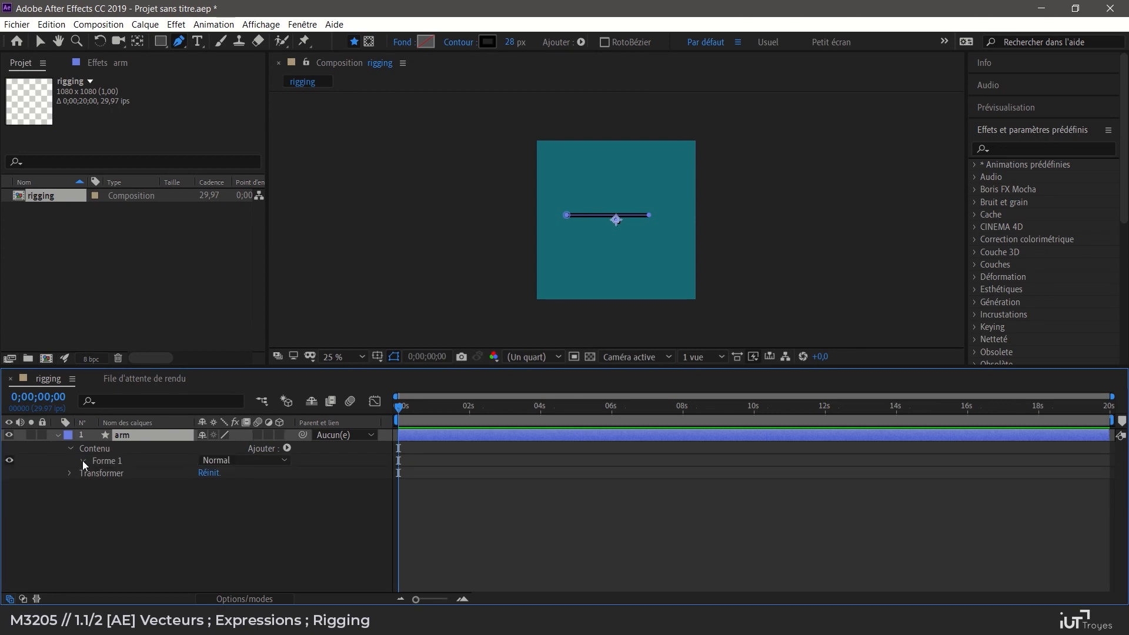
pyautogui.click(83, 462)
pyautogui.click(97, 487)
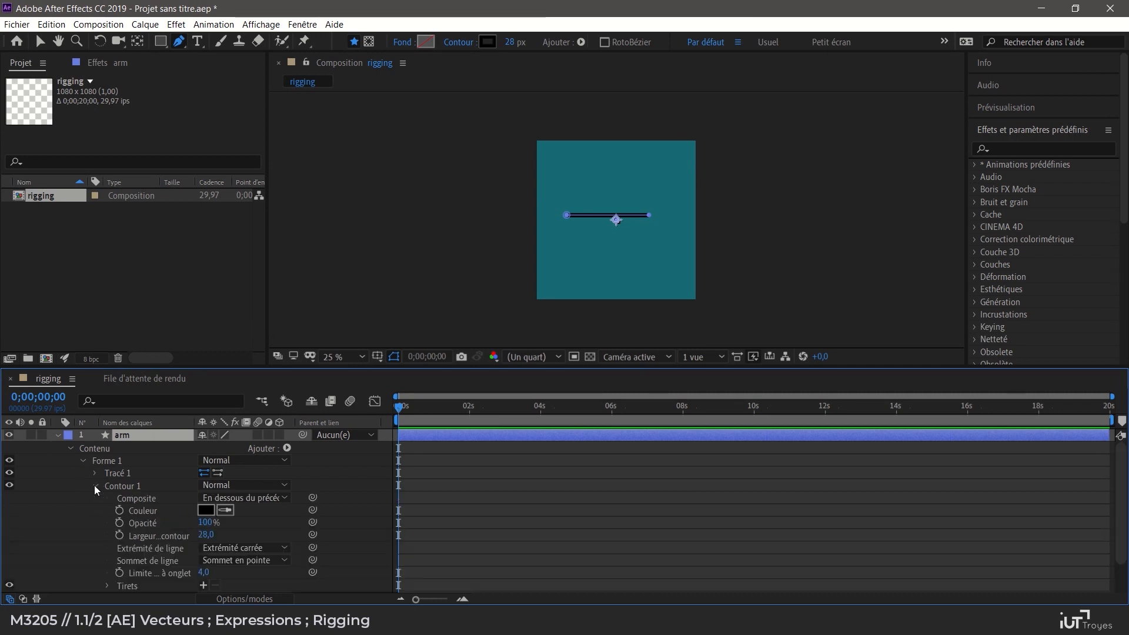
pyautogui.scroll(-1, 168, 488)
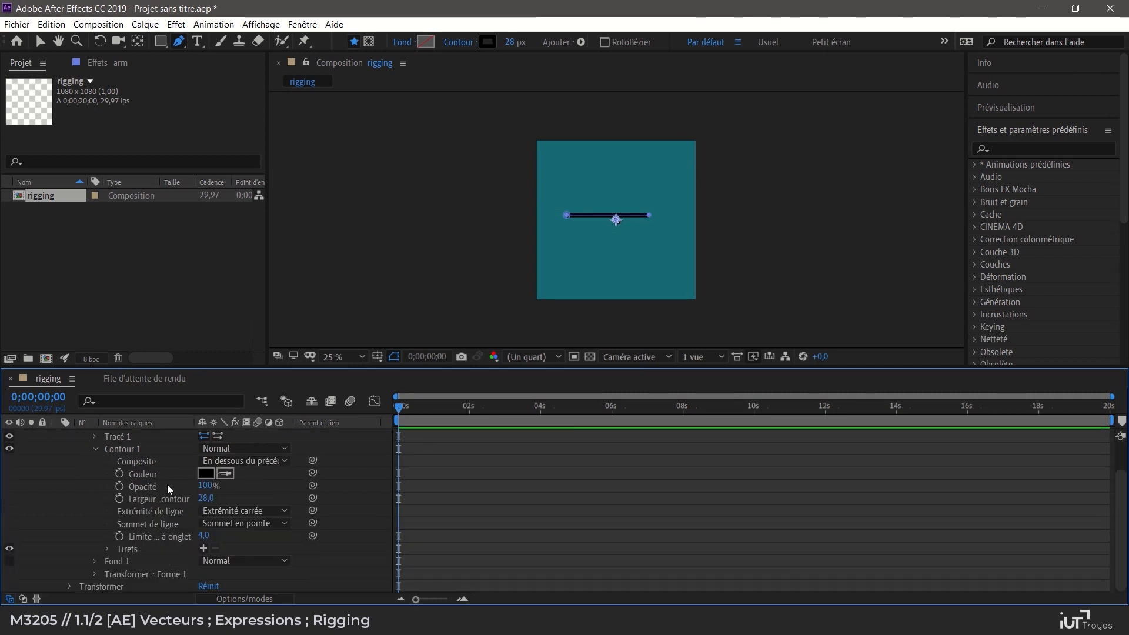
pyautogui.click(207, 474)
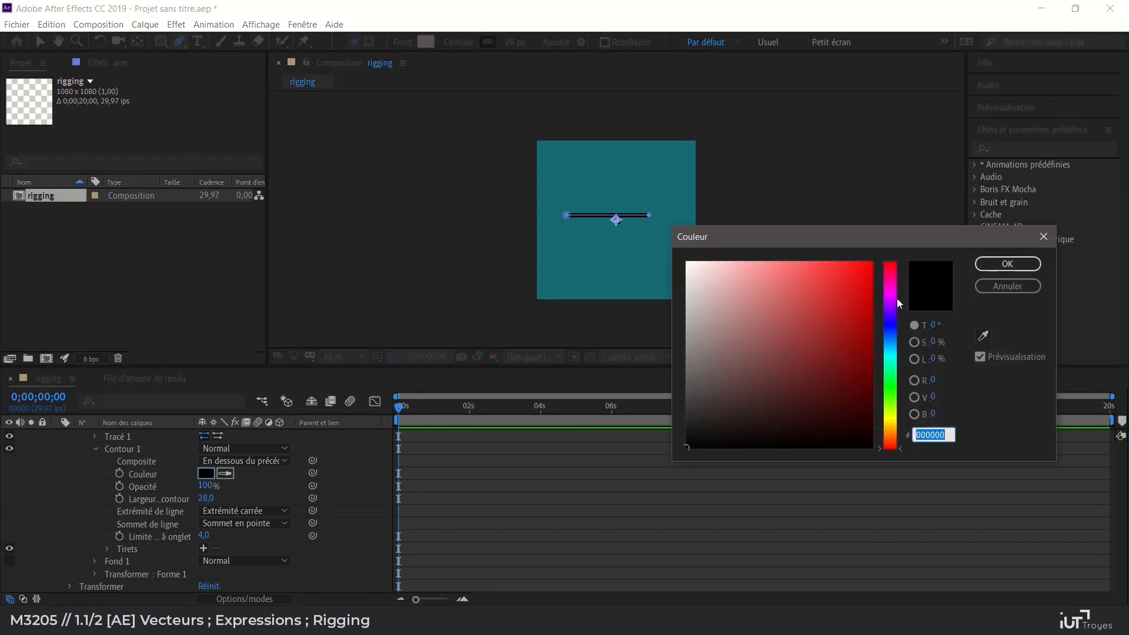
pyautogui.moveTo(886, 295)
pyautogui.mouseDown()
pyautogui.moveTo(891, 447)
pyautogui.moveTo(891, 436)
pyautogui.mouseUp()
pyautogui.click(856, 393)
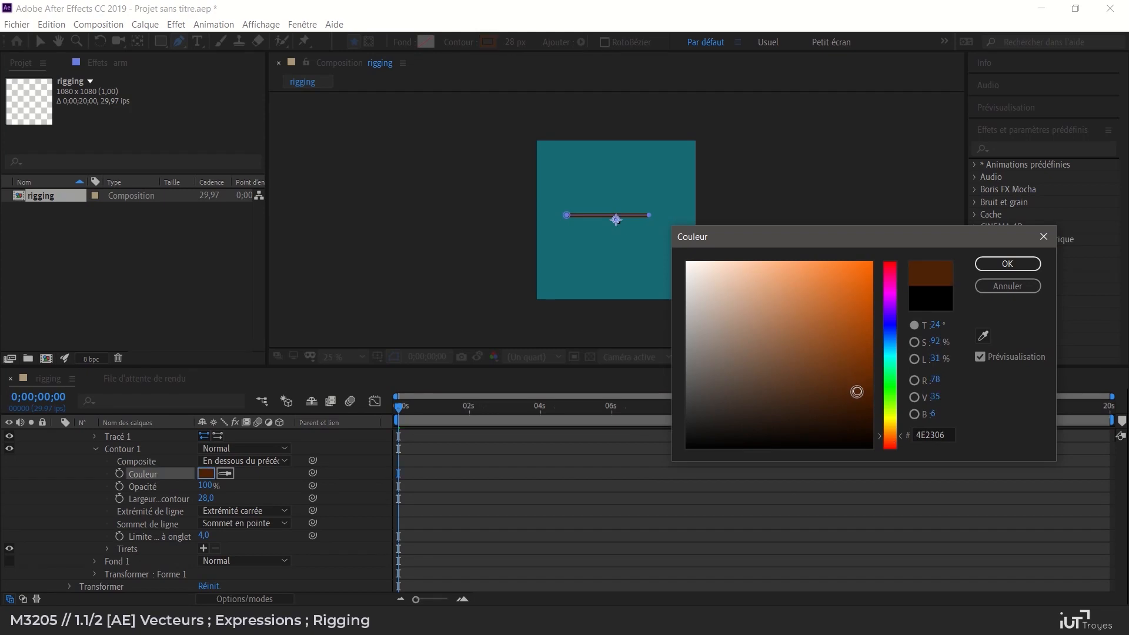
pyautogui.moveTo(856, 394); pyautogui.dragTo(852, 383)
pyautogui.click(996, 266)
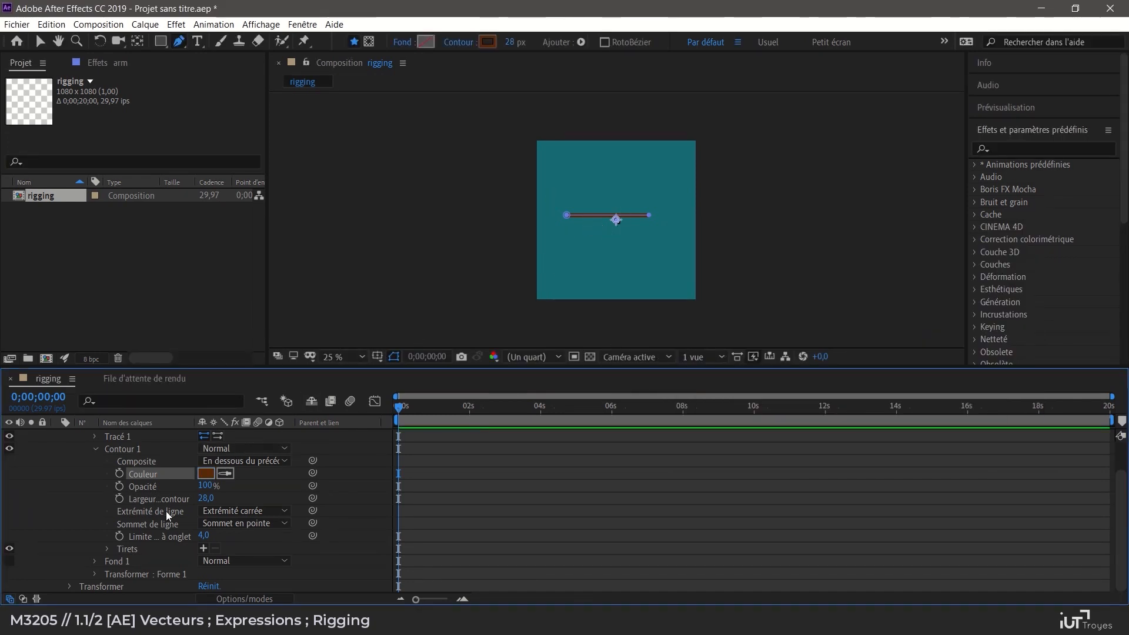
# - Set the line cap of the arm's stroke to round (Extrémité arrondie)
pyautogui.scroll(2, 94, 501)
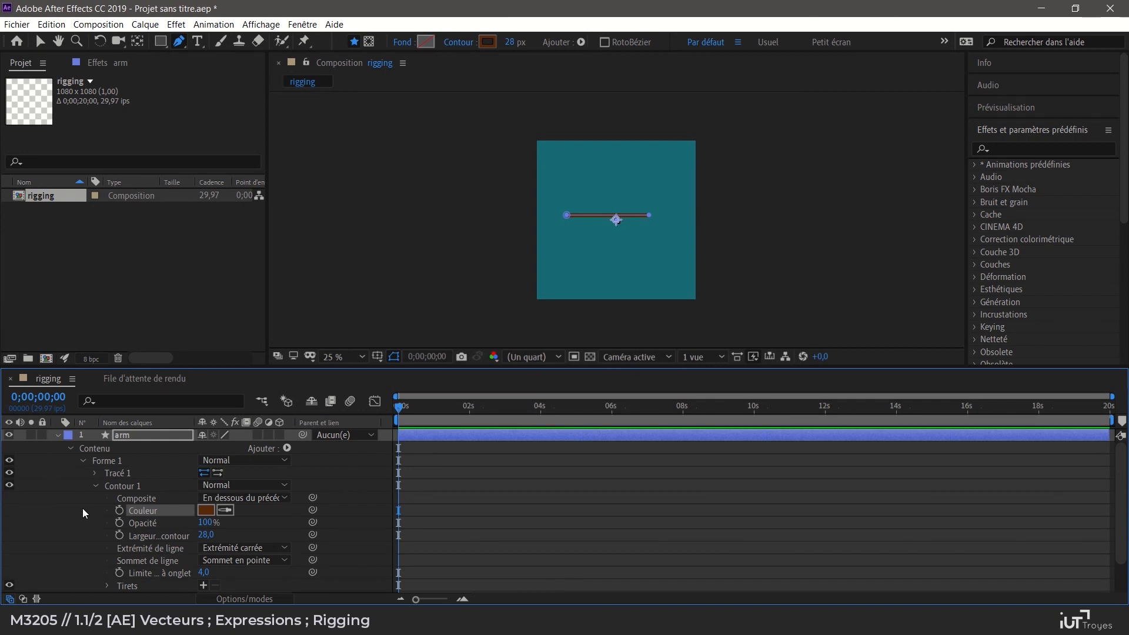
pyautogui.scroll(-2, 83, 508)
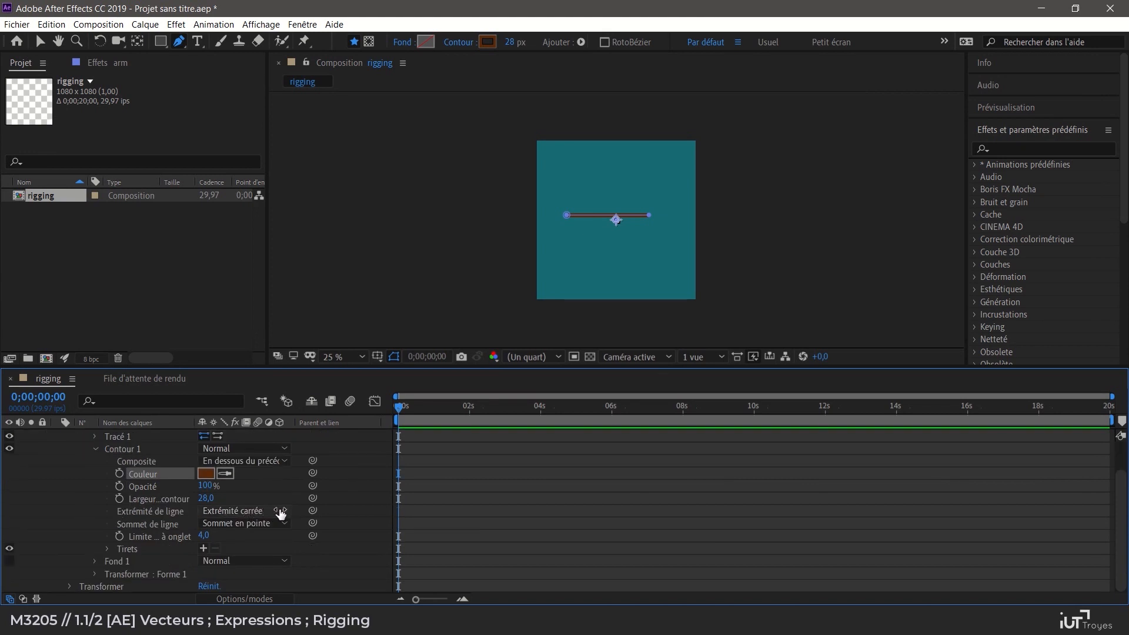
pyautogui.click(281, 512)
pyautogui.click(272, 541)
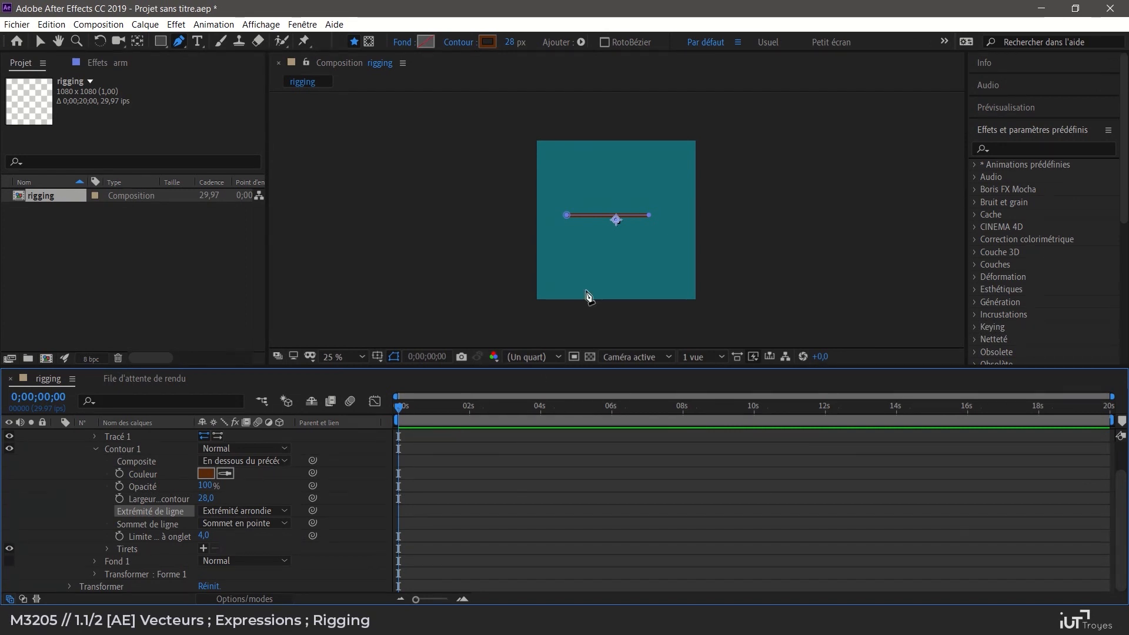
# - Set the stroke width of the arm's line to 62
pyautogui.press('z')
pyautogui.click(615, 219)
pyautogui.click(600, 229)
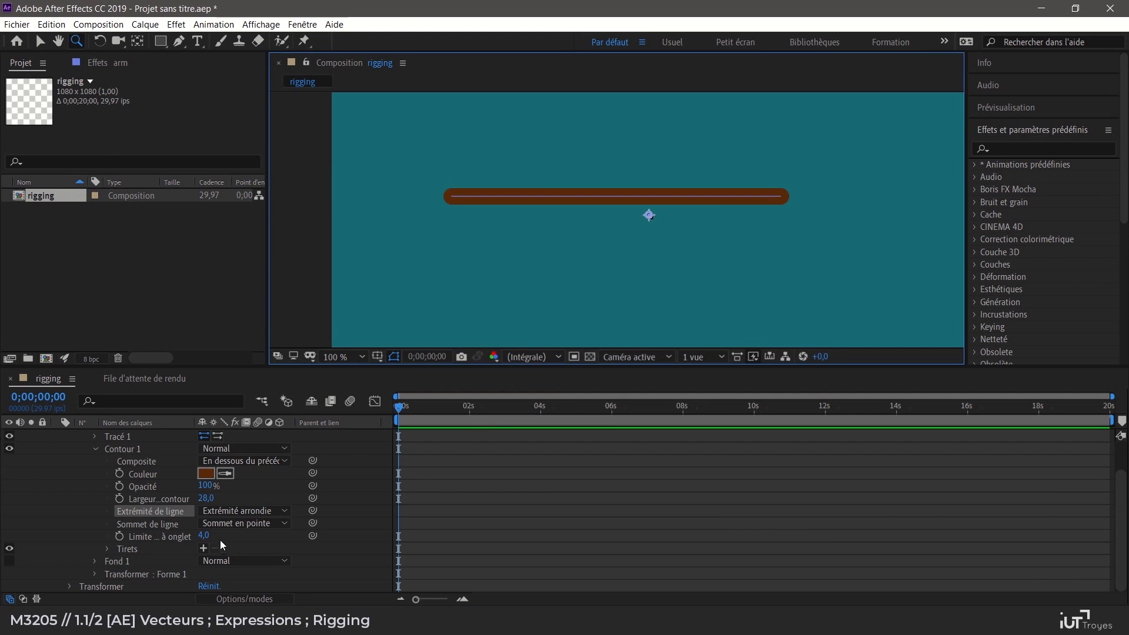
pyautogui.scroll(3, 240, 492)
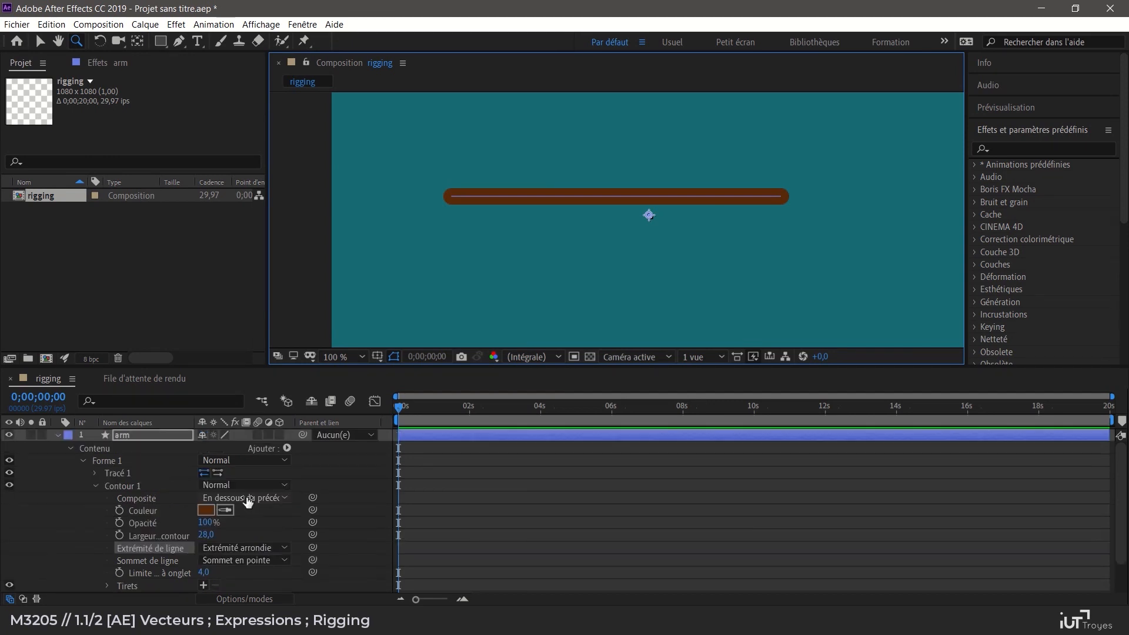
pyautogui.scroll(-3, 253, 520)
pyautogui.moveTo(218, 499); pyautogui.dragTo(231, 497)
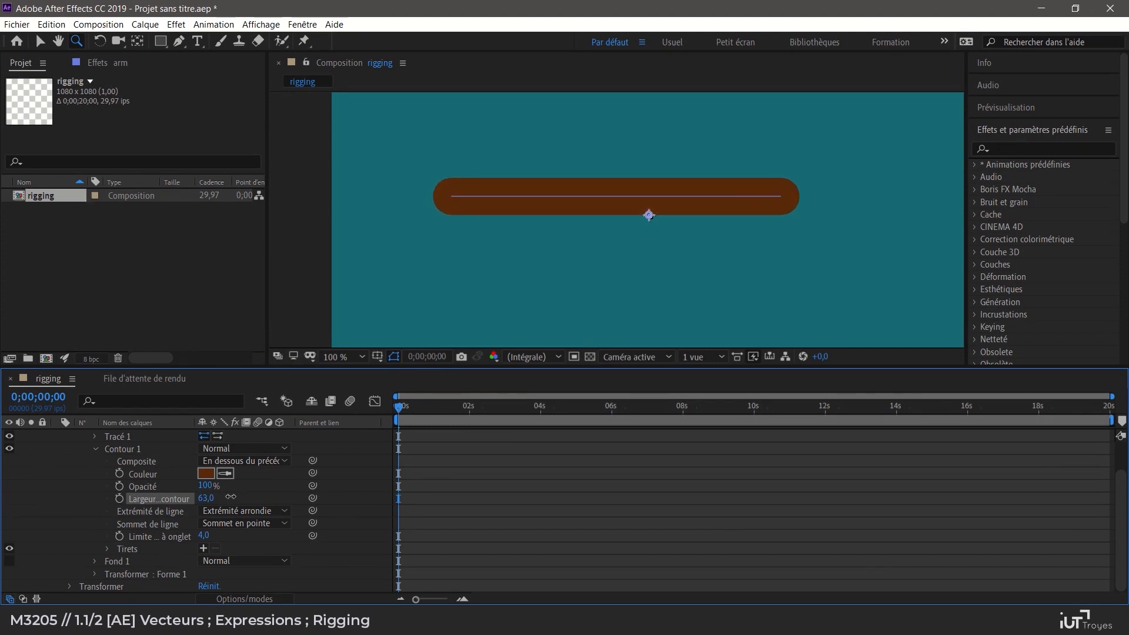
pyautogui.click(209, 498)
pyautogui.write('62')
pyautogui.press('Return')
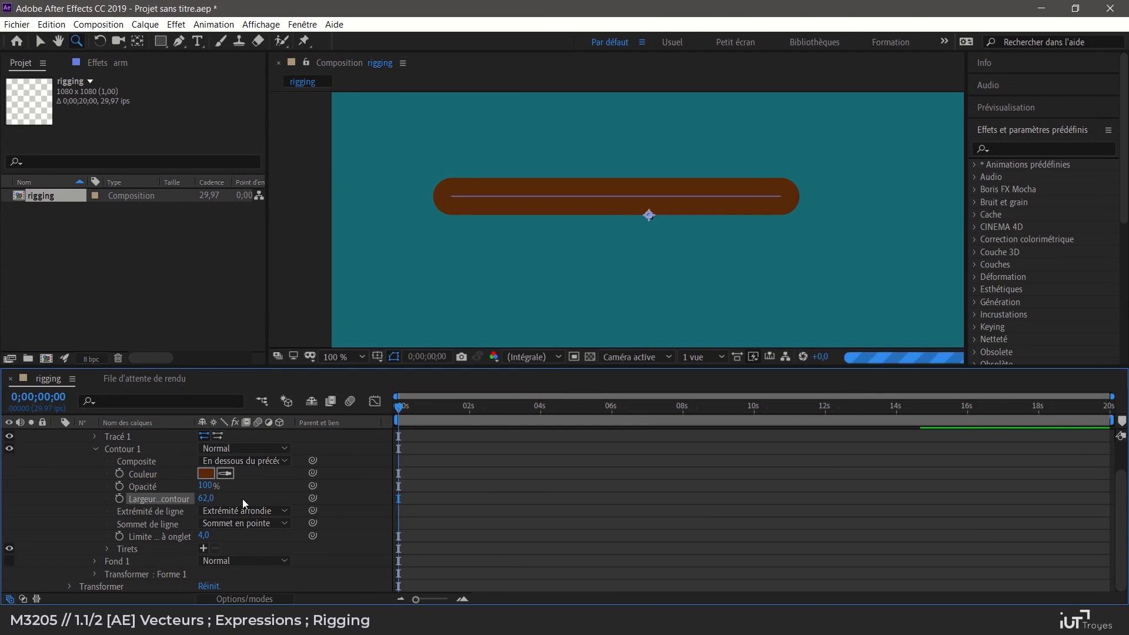
# - Move the arm layer's anchor point onto the right end of its line path
pyautogui.click(353, 506)
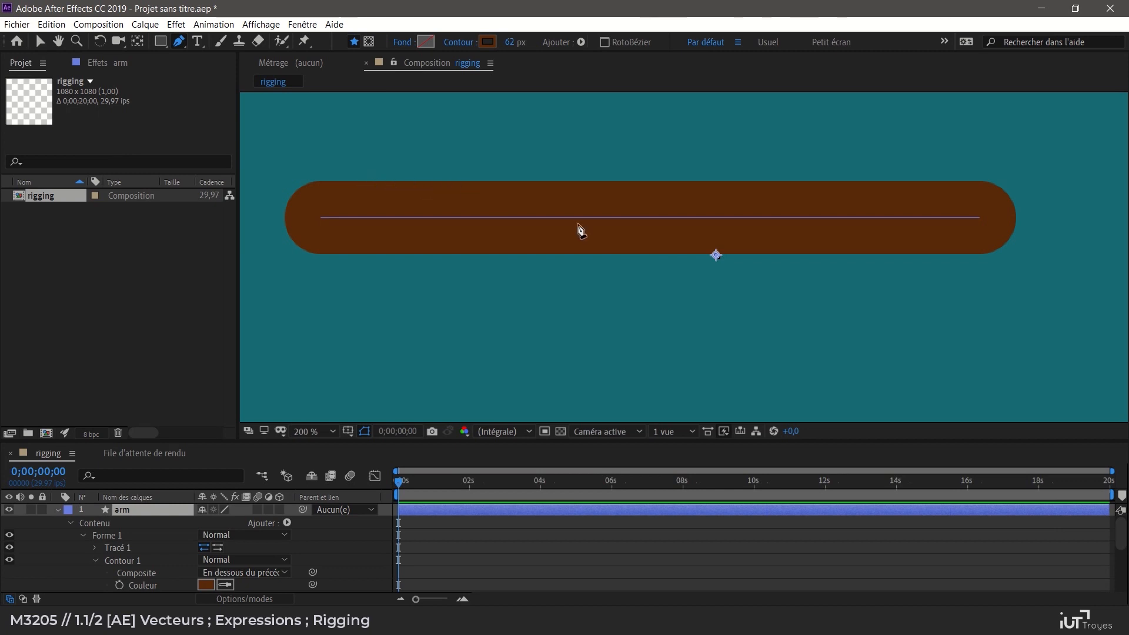
pyautogui.click(139, 40)
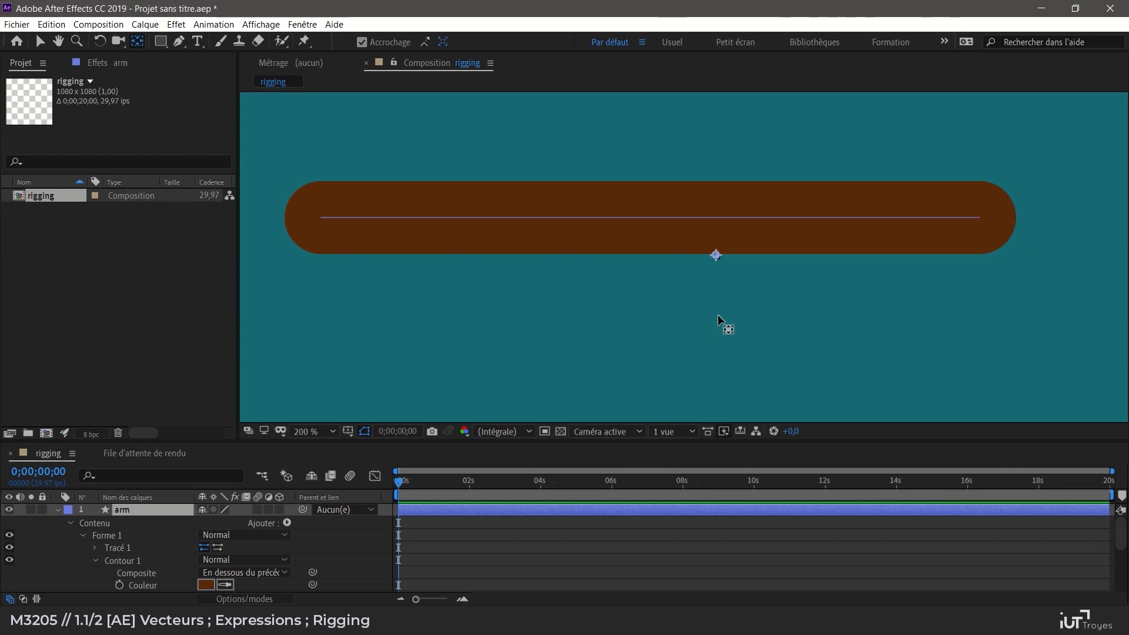
pyautogui.moveTo(716, 255); pyautogui.dragTo(979, 218)
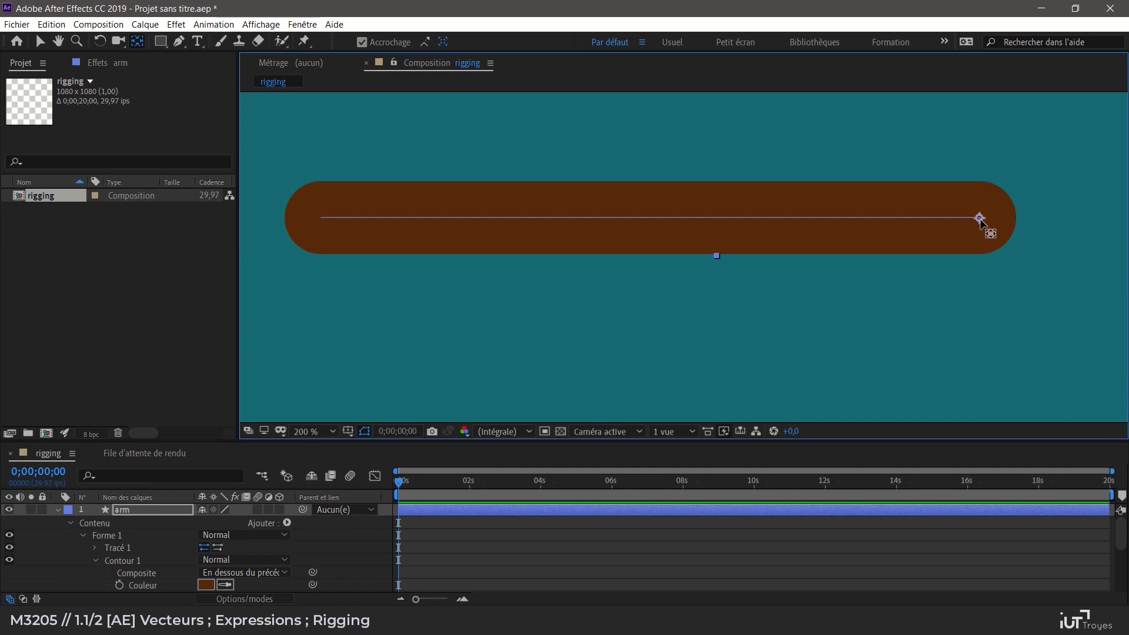
# - Refine the arm layer's anchor point so it sits exactly on the right endpoint of the line path
pyautogui.press('z')
pyautogui.moveTo(952, 177); pyautogui.dragTo(1013, 264)
pyautogui.moveTo(617, 197); pyautogui.dragTo(756, 310)
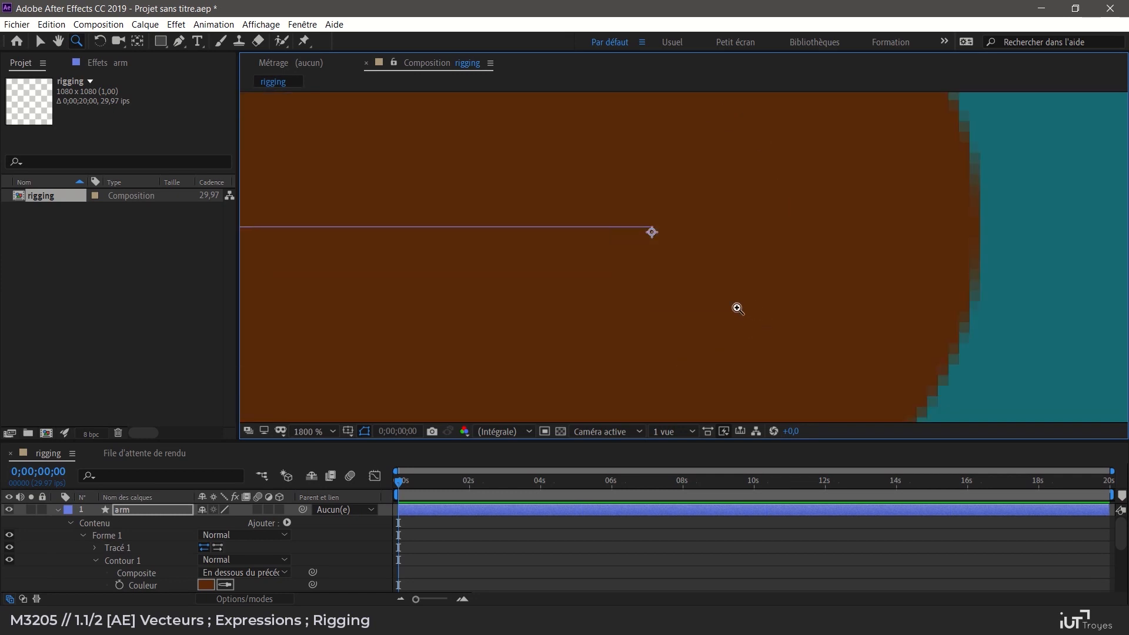
pyautogui.moveTo(615, 207); pyautogui.dragTo(728, 297)
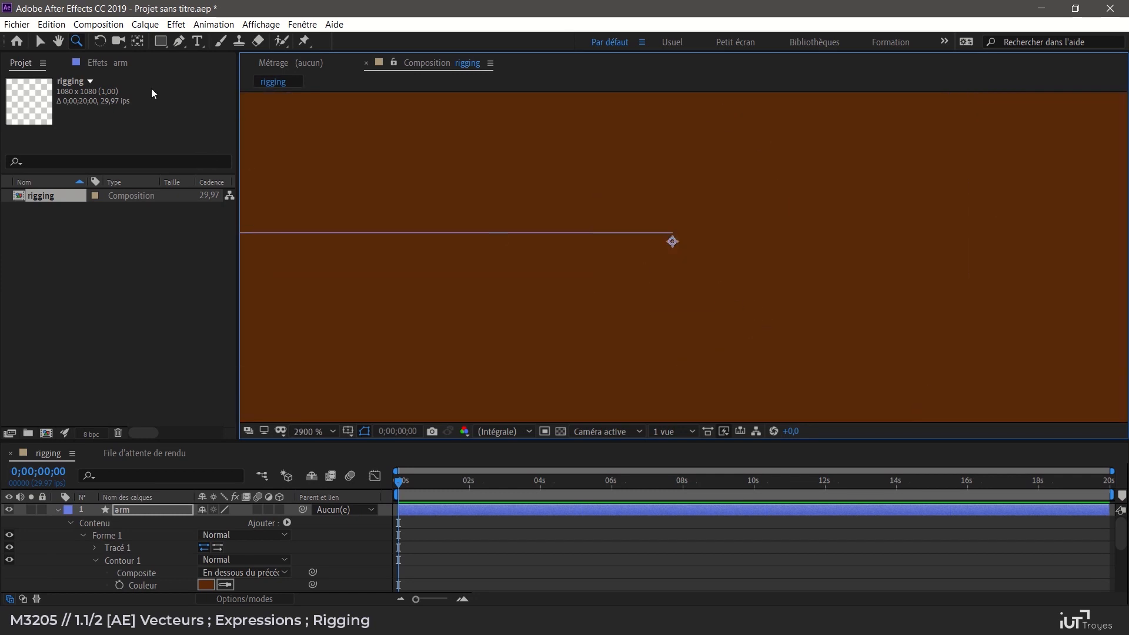
pyautogui.click(137, 40)
pyautogui.moveTo(671, 242); pyautogui.dragTo(676, 235)
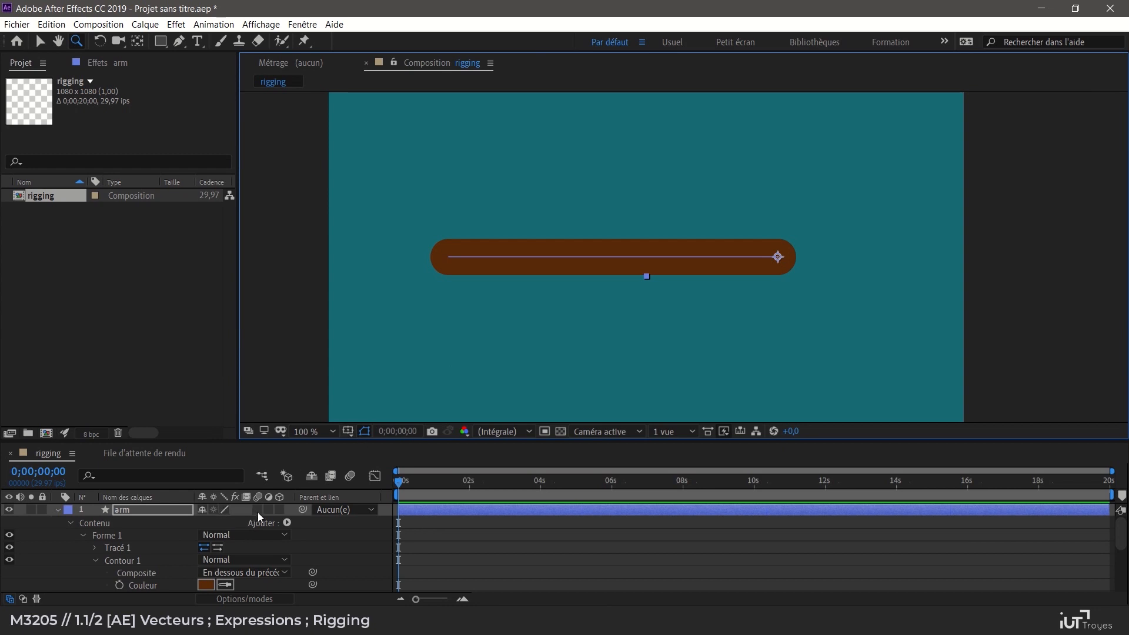
# - Rename the arm layer's shape group Forme 1 as skin
pyautogui.click(111, 536)
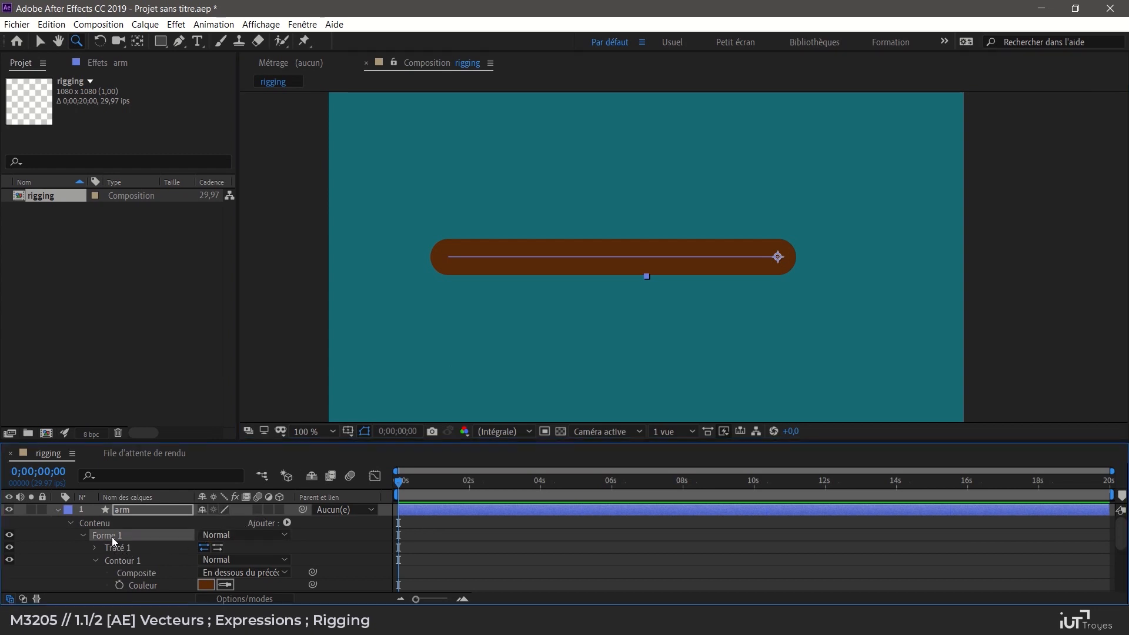
pyautogui.press('Return')
pyautogui.write('skin')
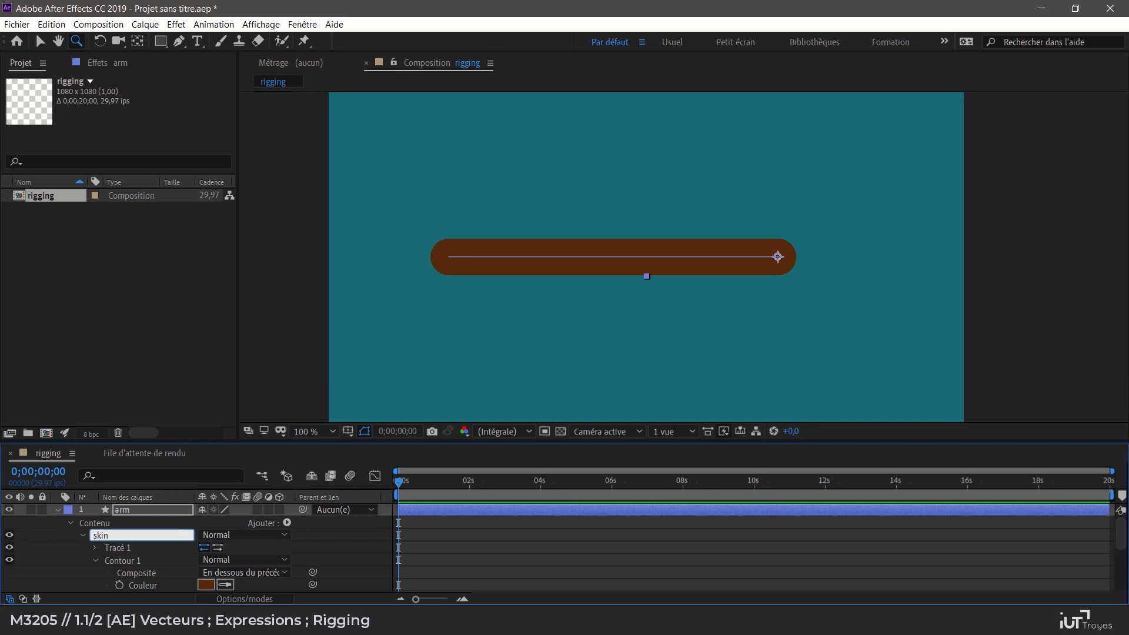
pyautogui.press('Return')
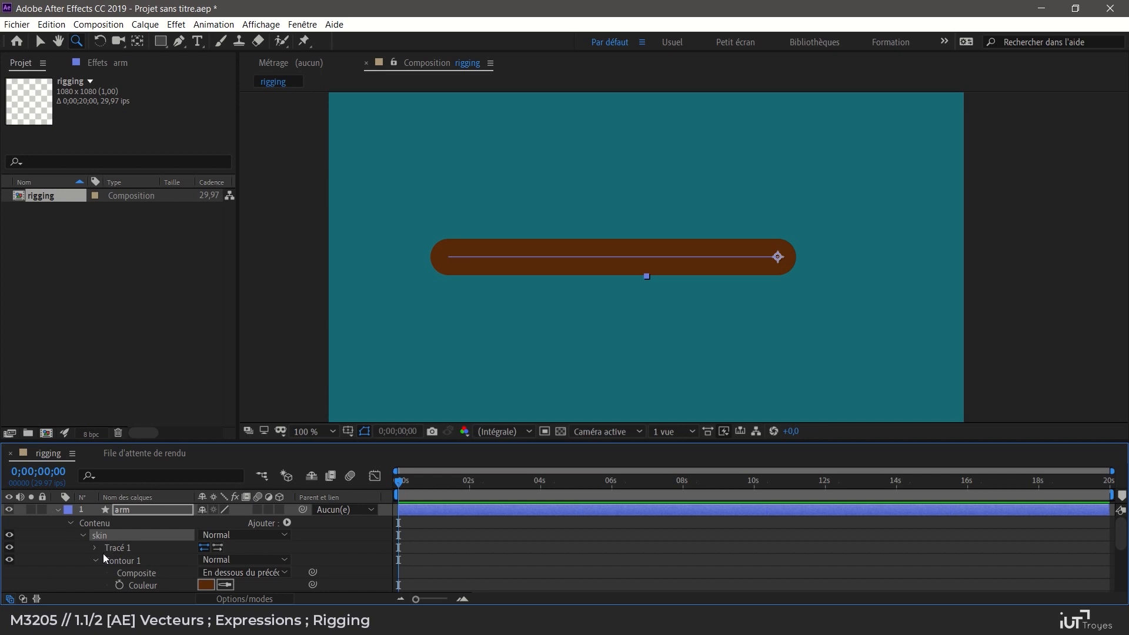
# - Set a keyframe for the skin group's path (Tracé) at 0;00;00;00 and collapse the group
pyautogui.click(96, 548)
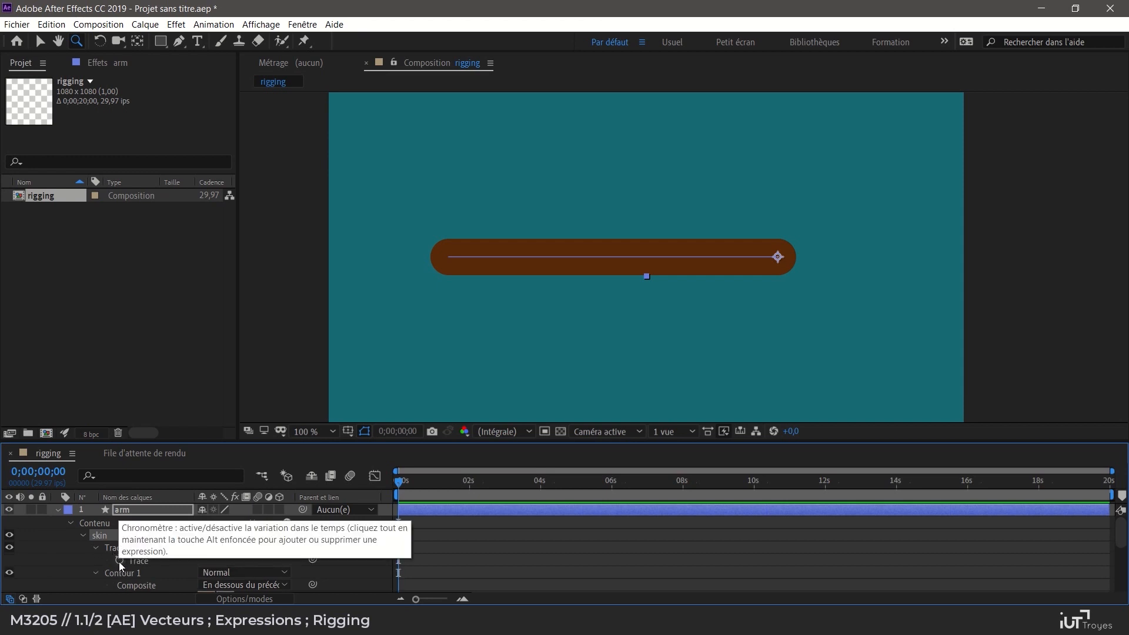
pyautogui.click(119, 561)
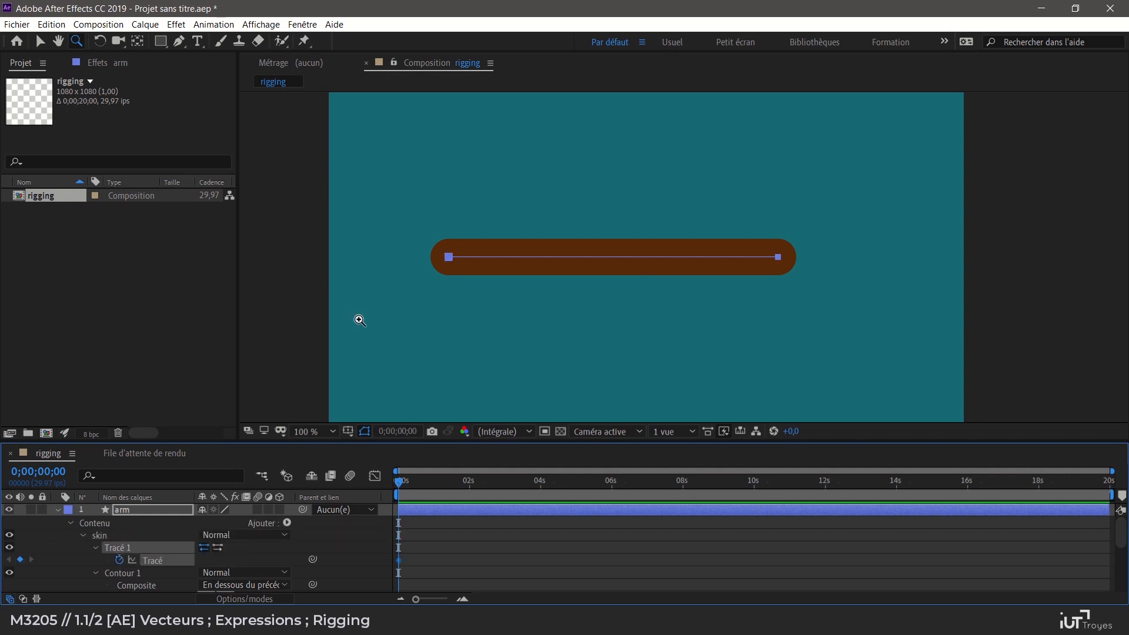
pyautogui.click(83, 535)
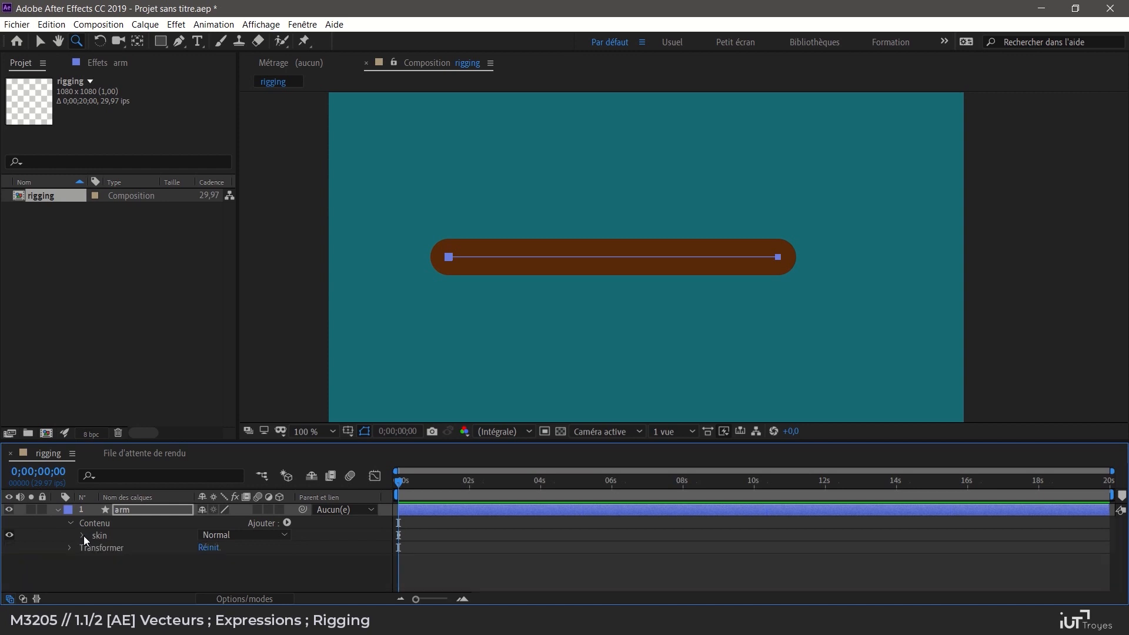
# - Duplicate the skin shape group and rename the copy as sleeve
pyautogui.click(100, 536)
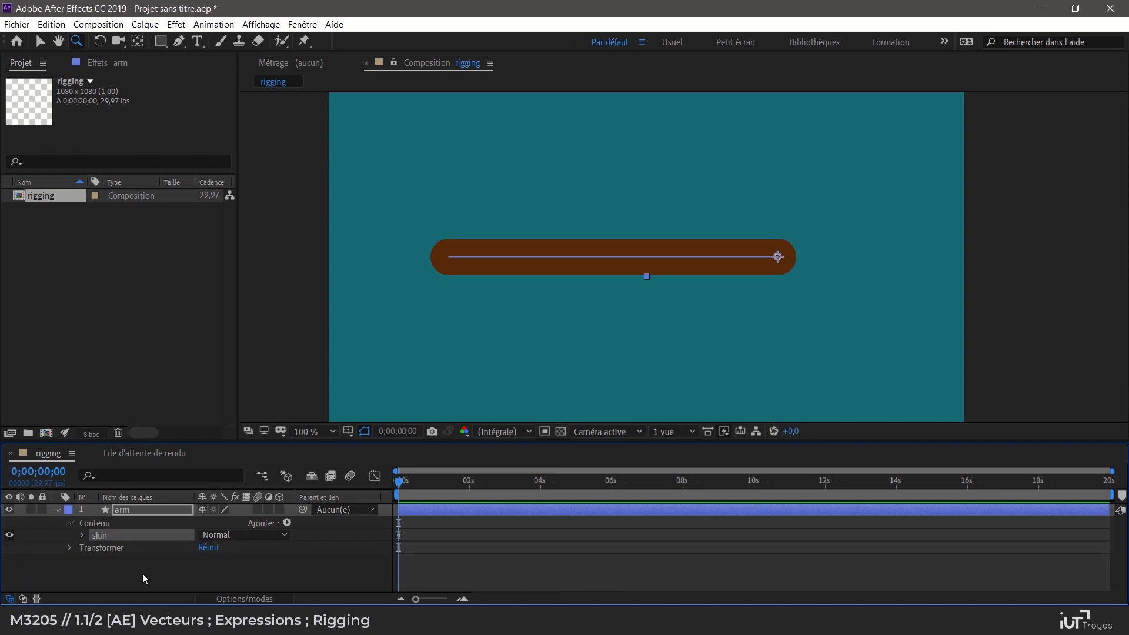
pyautogui.hotkey('ctrl', 'd')
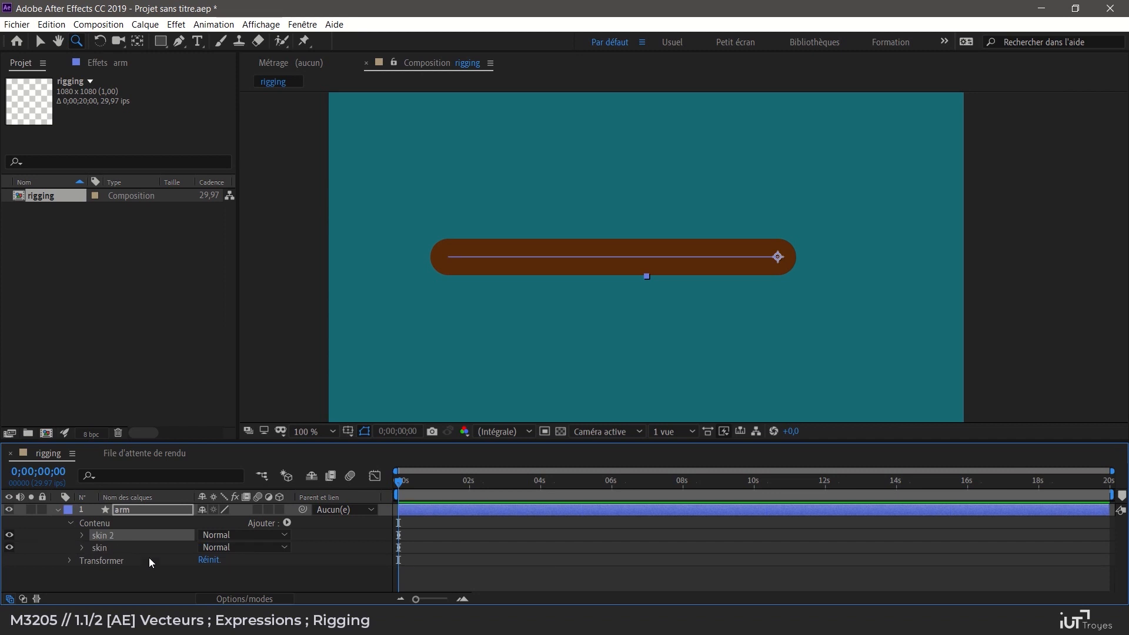
pyautogui.press('Return')
pyautogui.write('sleeve')
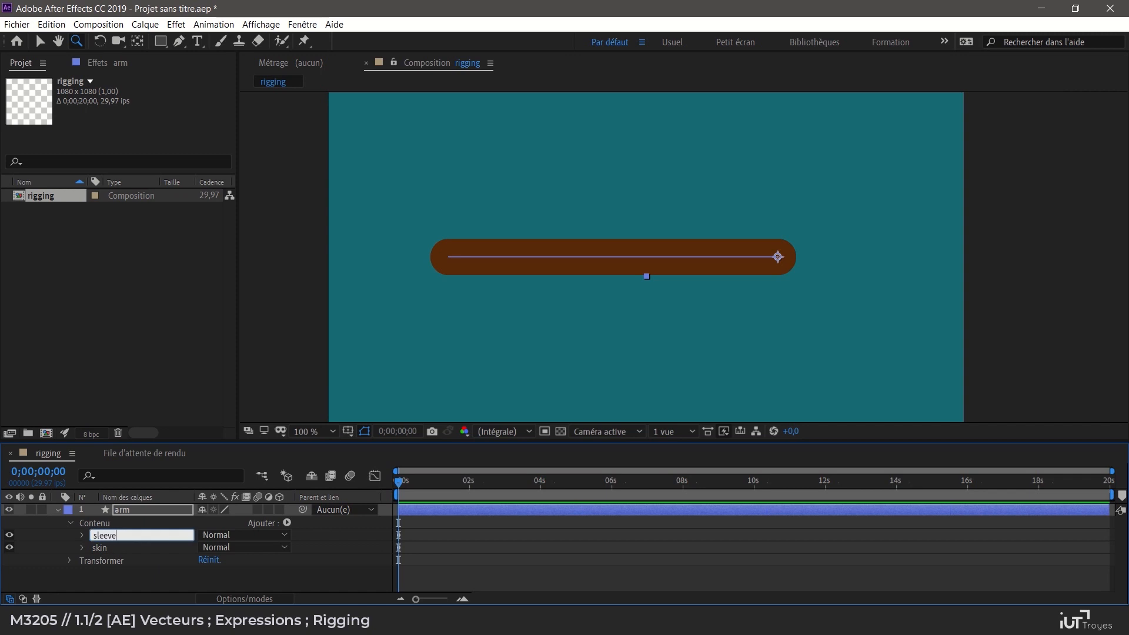
pyautogui.press('Return')
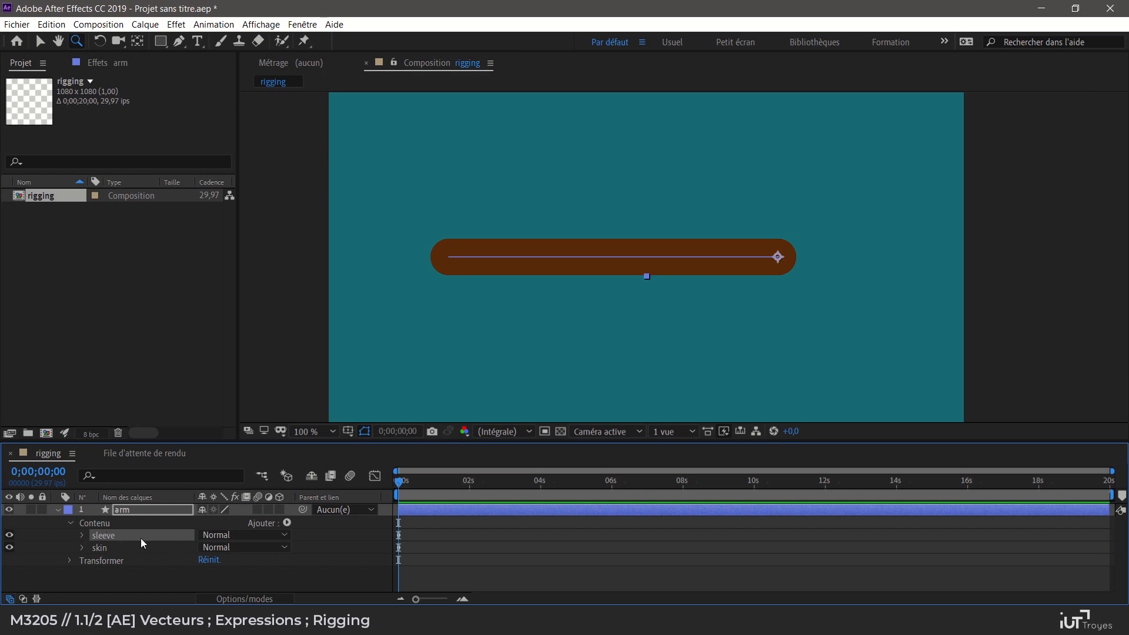
# - Change the sleeve group's stroke colour to white (FFFFFF)
pyautogui.click(82, 535)
pyautogui.scroll(-1, 167, 553)
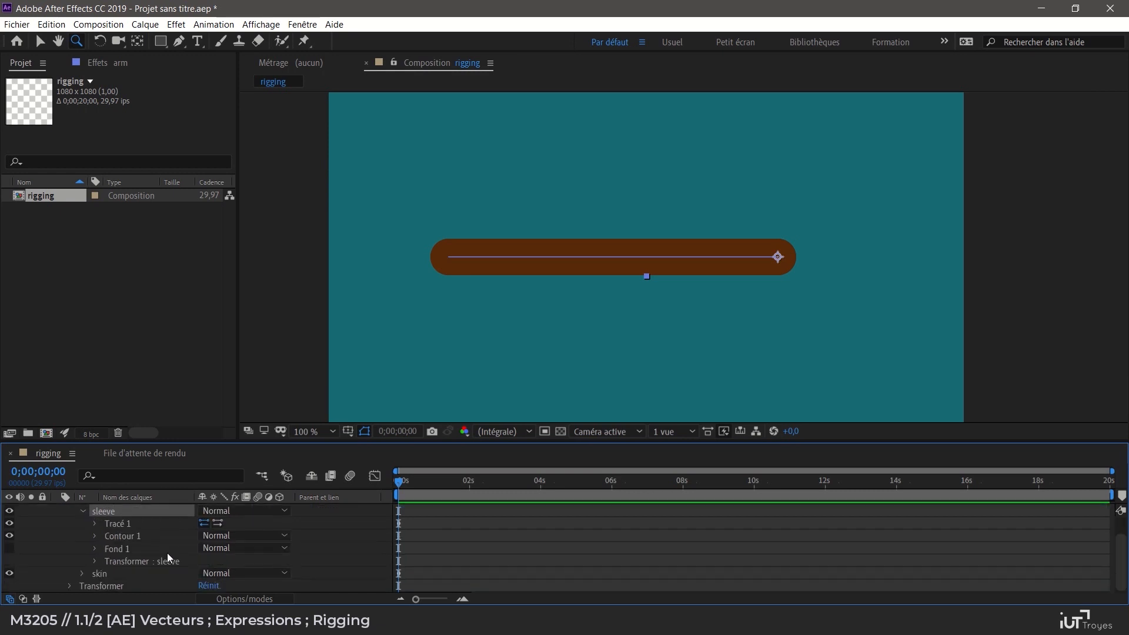
pyautogui.click(95, 535)
pyautogui.scroll(-1, 183, 549)
pyautogui.click(205, 534)
pyautogui.write('FFFFFF')
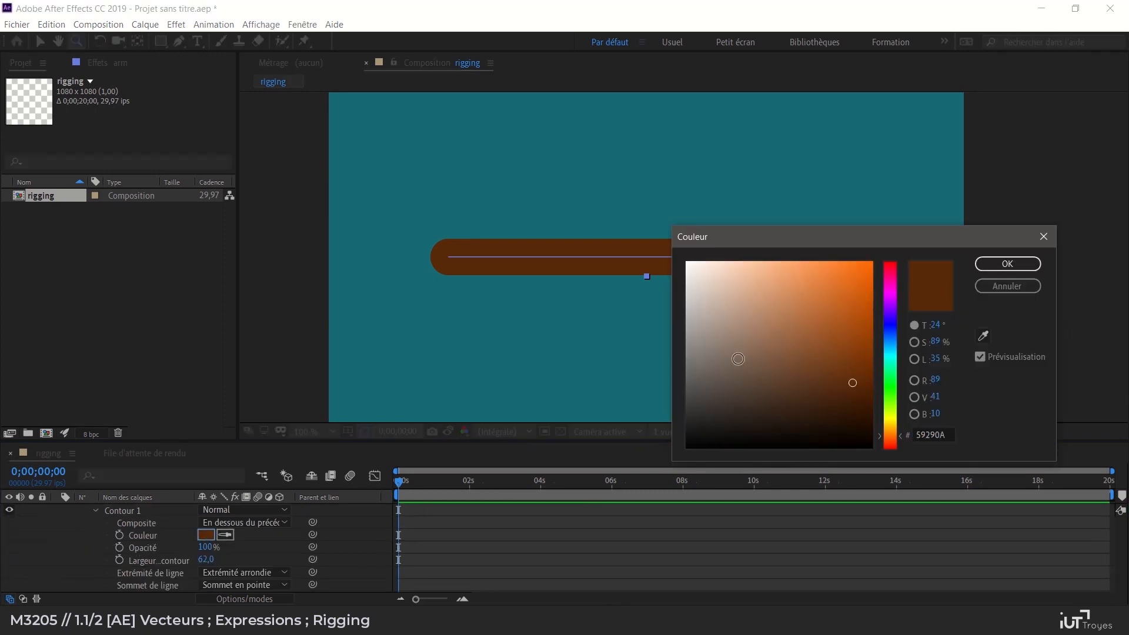
pyautogui.click(1006, 264)
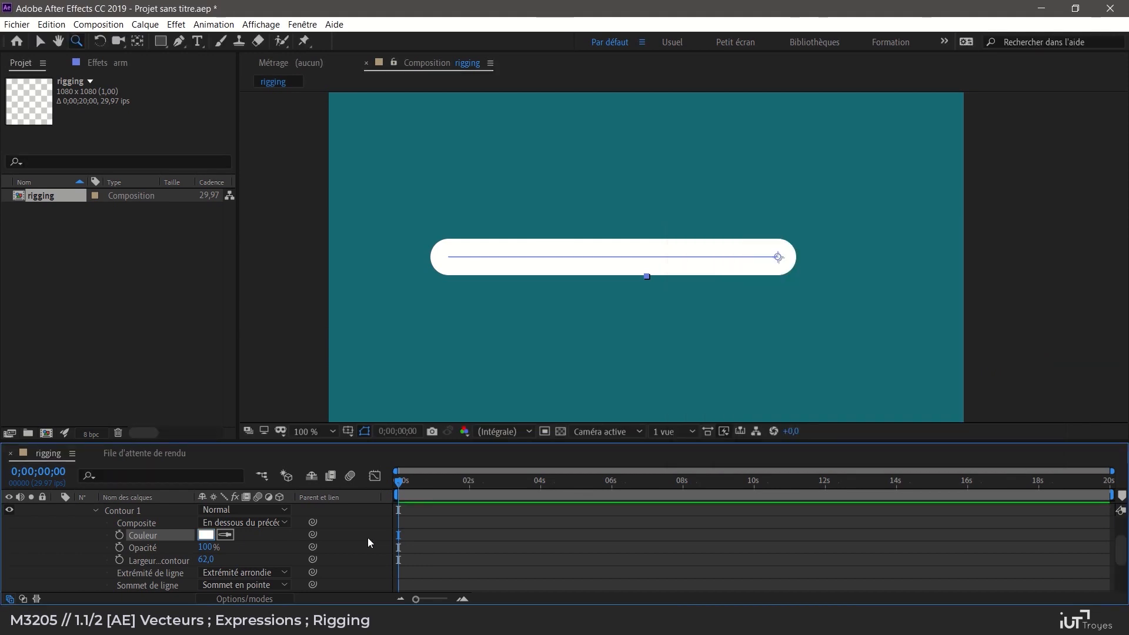
# - Add a trim paths operator (Raccorder les tracés) to the sleeve group and expand its properties
pyautogui.scroll(2, 368, 537)
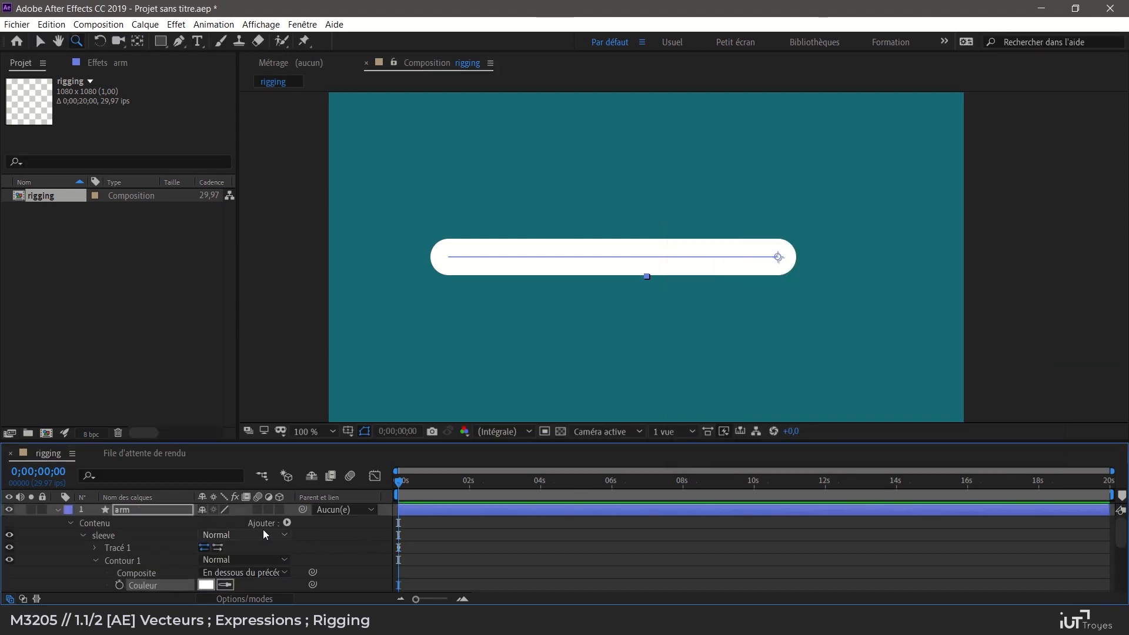
pyautogui.scroll(-3, 161, 545)
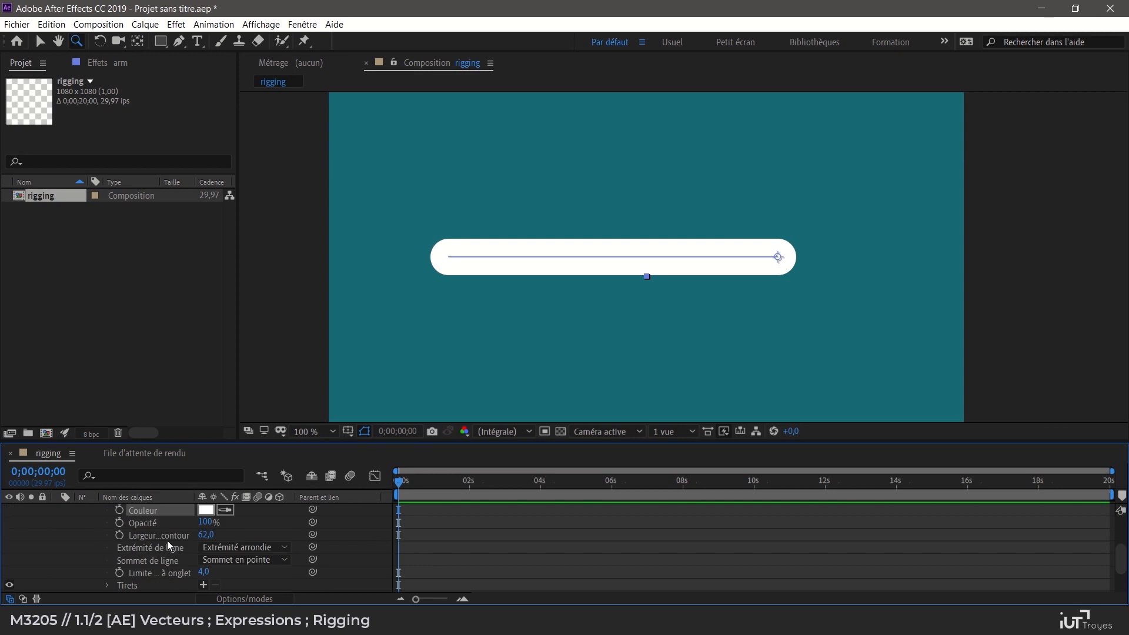
pyautogui.scroll(3, 194, 532)
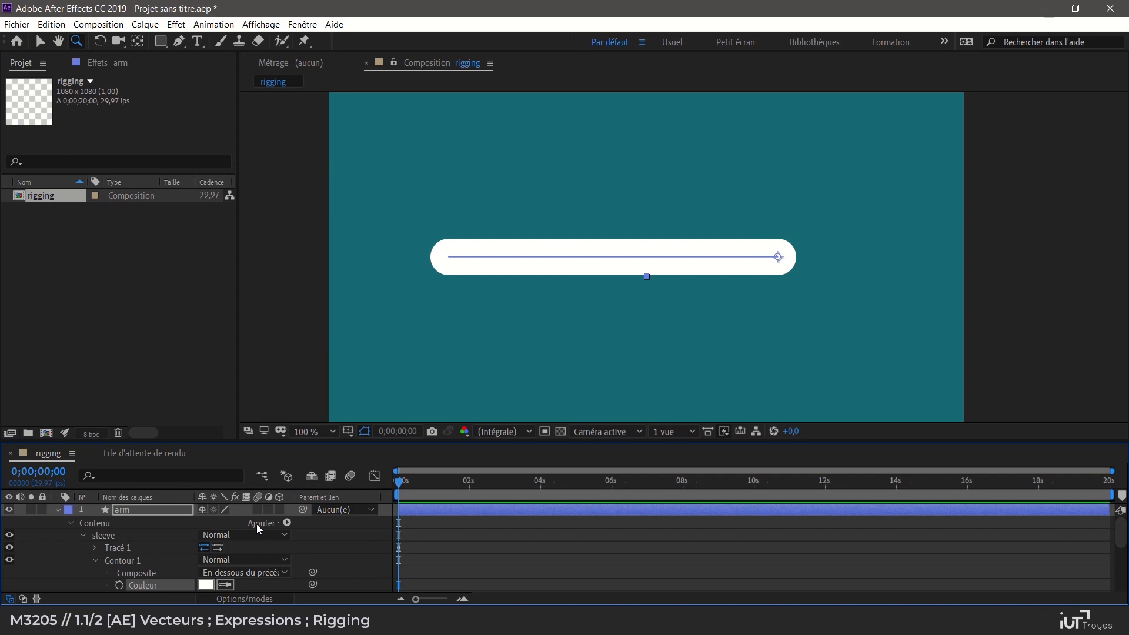
pyautogui.click(286, 523)
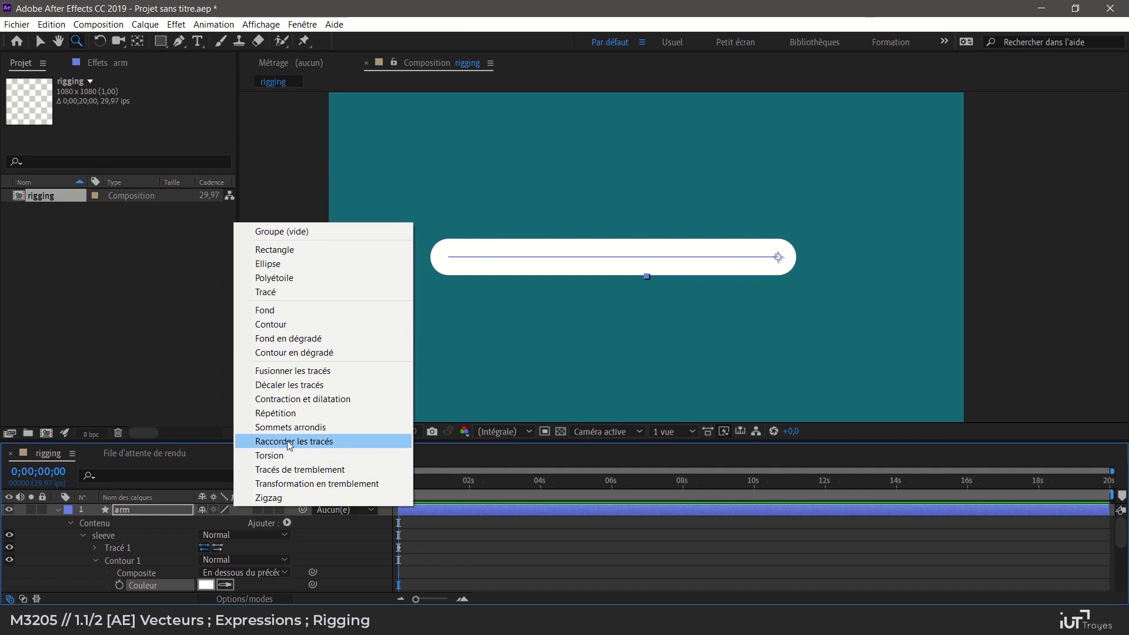
pyautogui.click(323, 442)
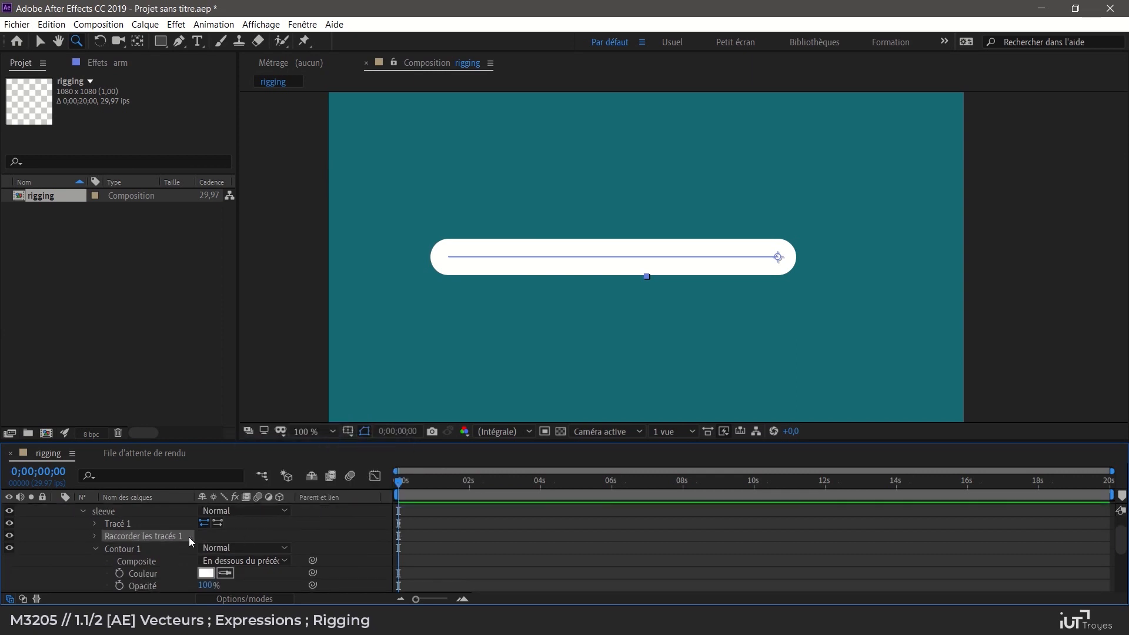
pyautogui.click(95, 535)
pyautogui.scroll(-3, 304, 537)
pyautogui.scroll(3, 294, 538)
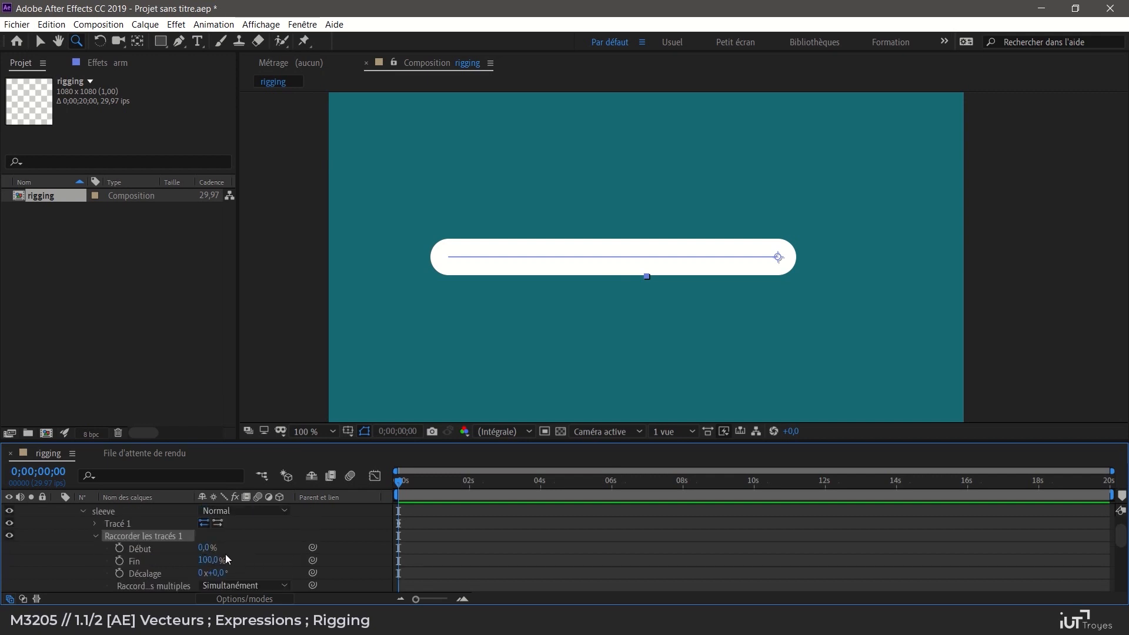
# - Try trimming the end (Fin) of the sleeve's path to 34%, and restore it to 100%
pyautogui.moveTo(211, 558)
pyautogui.mouseDown()
pyautogui.moveTo(229, 559)
pyautogui.moveTo(185, 560)
pyautogui.moveTo(234, 562)
pyautogui.mouseUp()
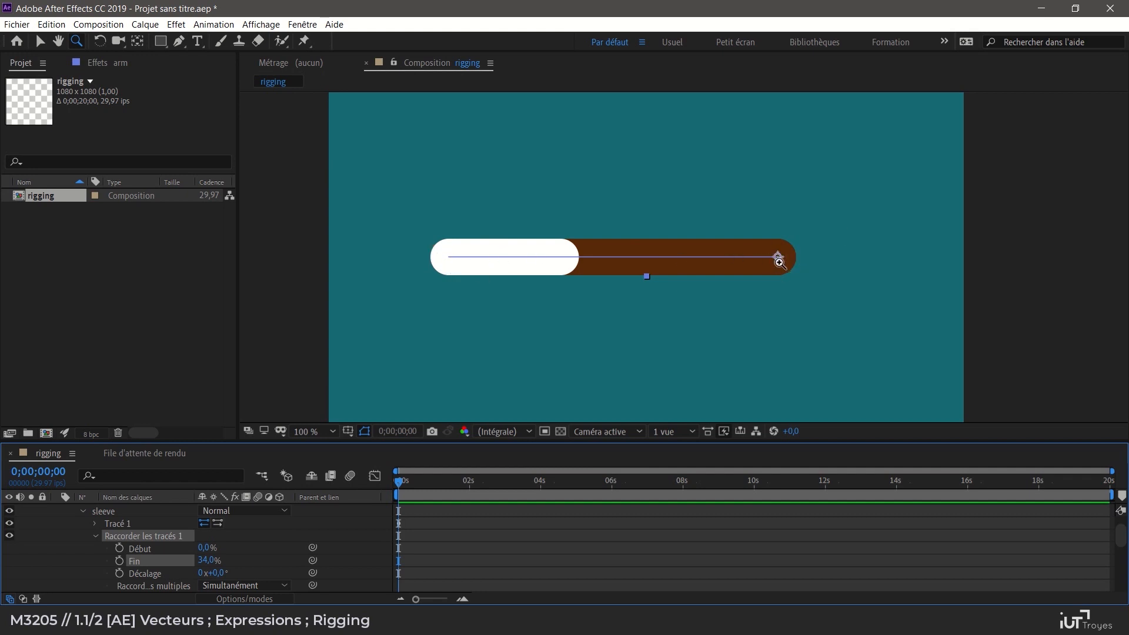
pyautogui.click(221, 560)
pyautogui.write('100')
pyautogui.press('Return')
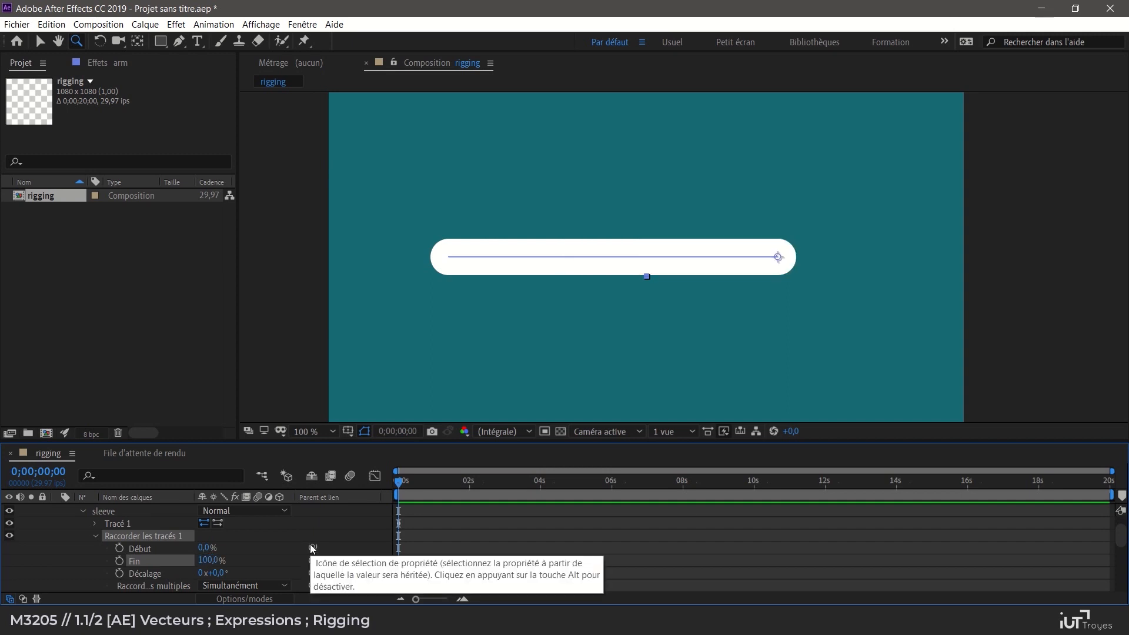
# - Set the trim start (Début) of the sleeve's path to 85% and collapse the trim properties
pyautogui.moveTo(207, 547); pyautogui.dragTo(277, 553)
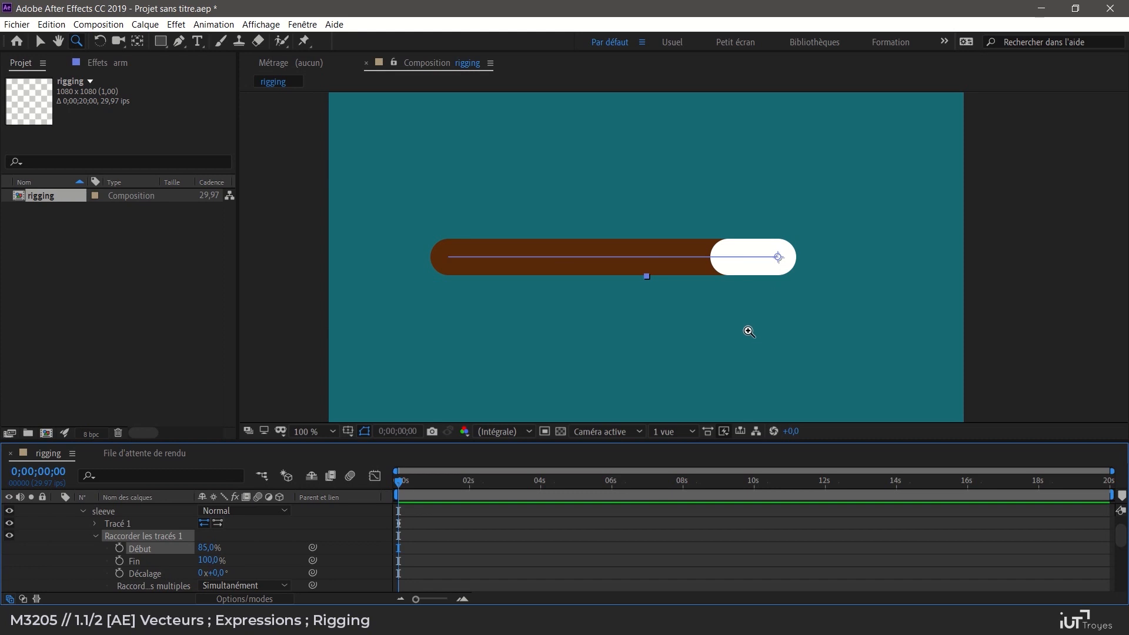
pyautogui.scroll(-1, 141, 557)
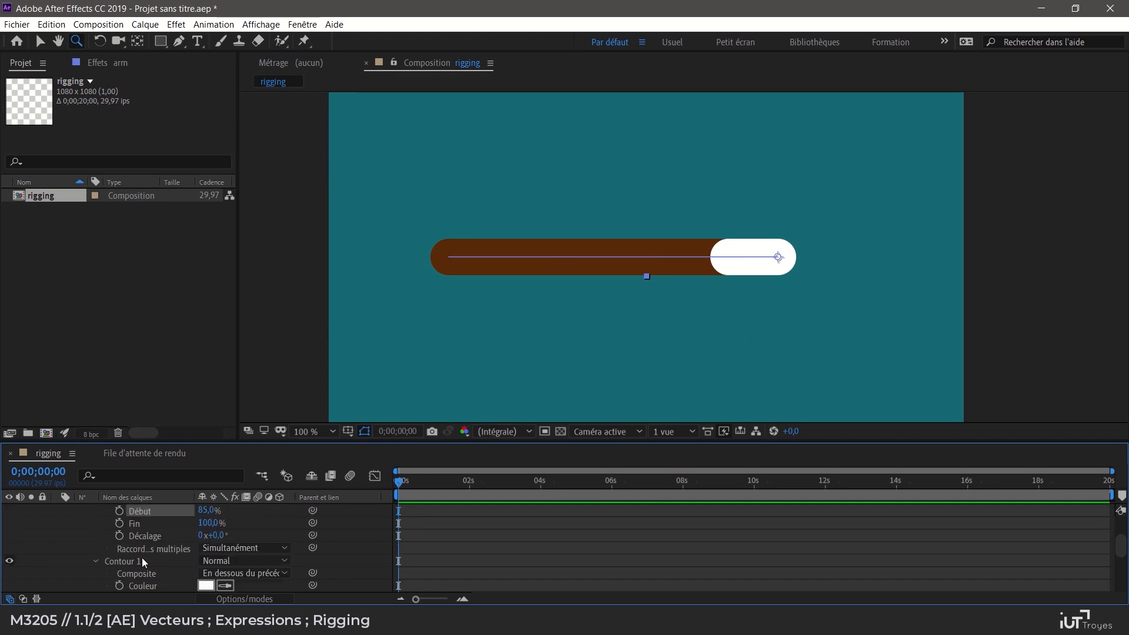
pyautogui.scroll(2, 153, 551)
pyautogui.click(96, 559)
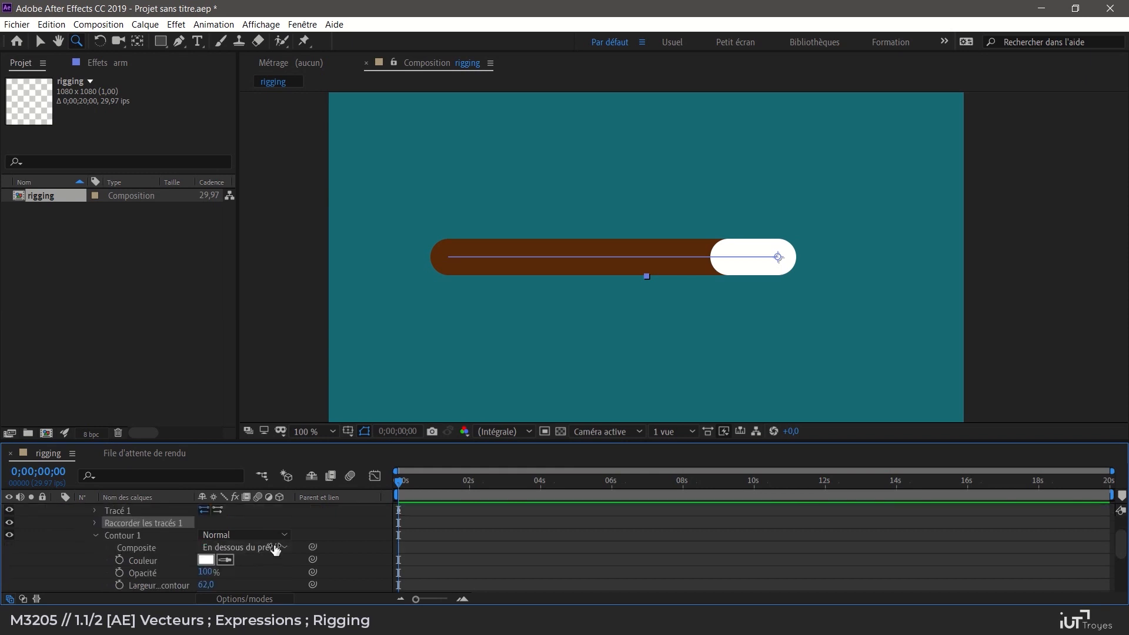
# - Set the line cap of the sleeve's stroke to Extrémité carrée and collapse the stroke properties
pyautogui.scroll(-1, 197, 553)
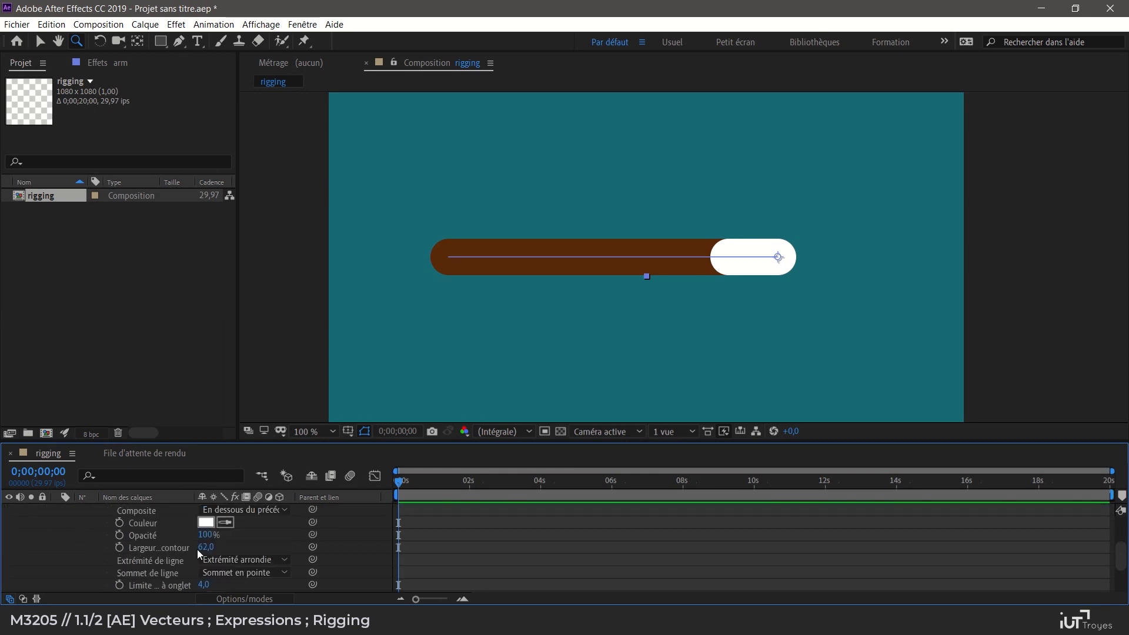
pyautogui.click(282, 560)
pyautogui.click(267, 520)
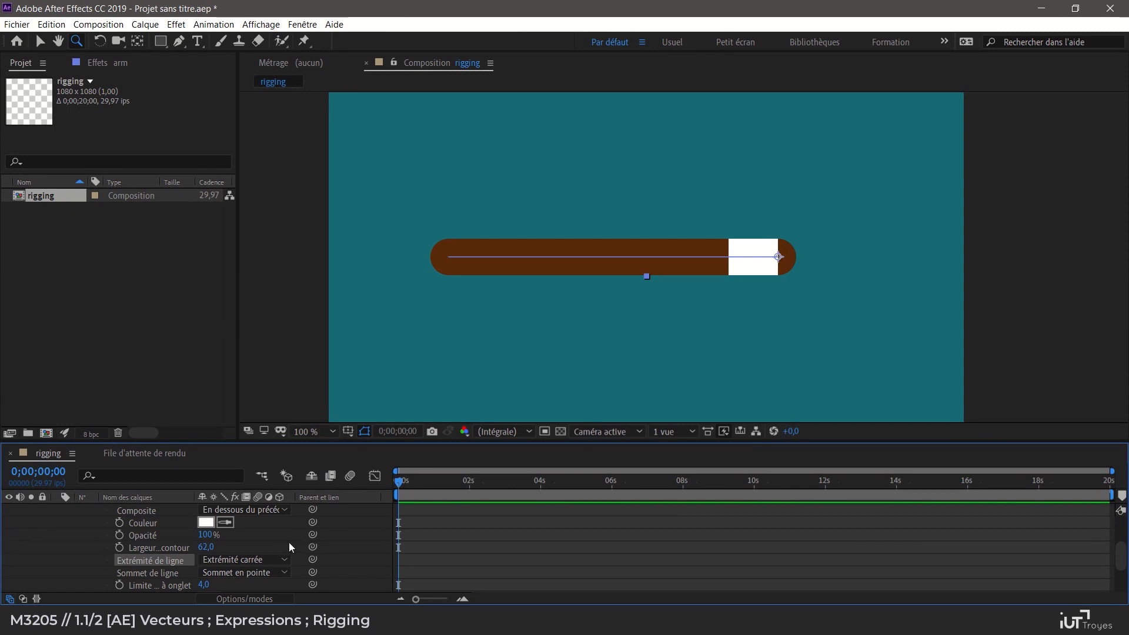
pyautogui.scroll(3, 256, 551)
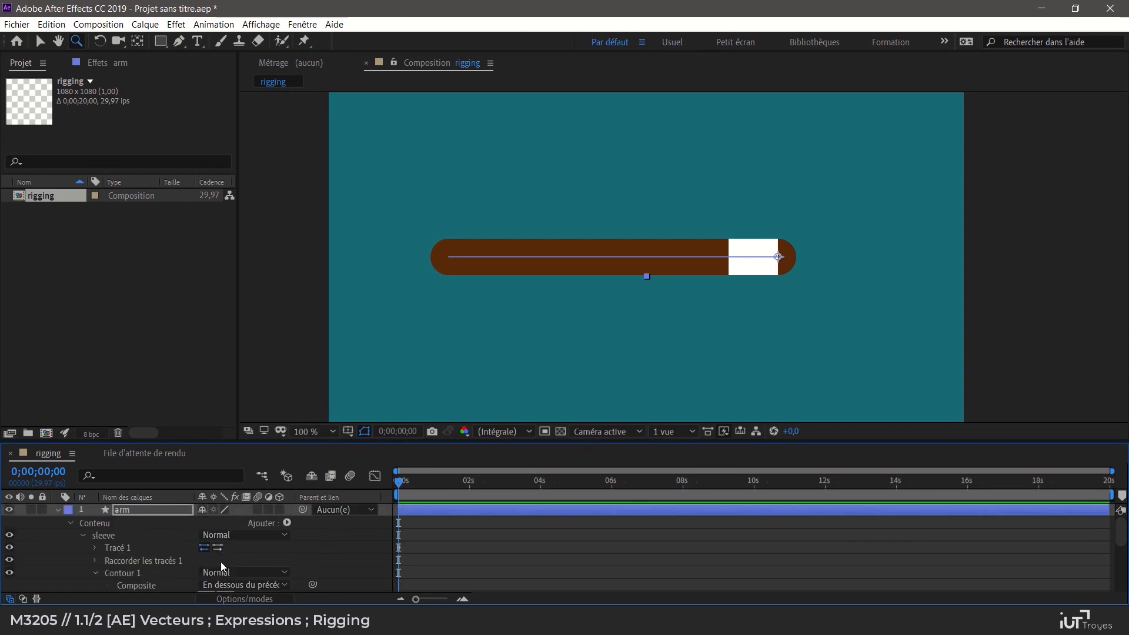
pyautogui.click(96, 573)
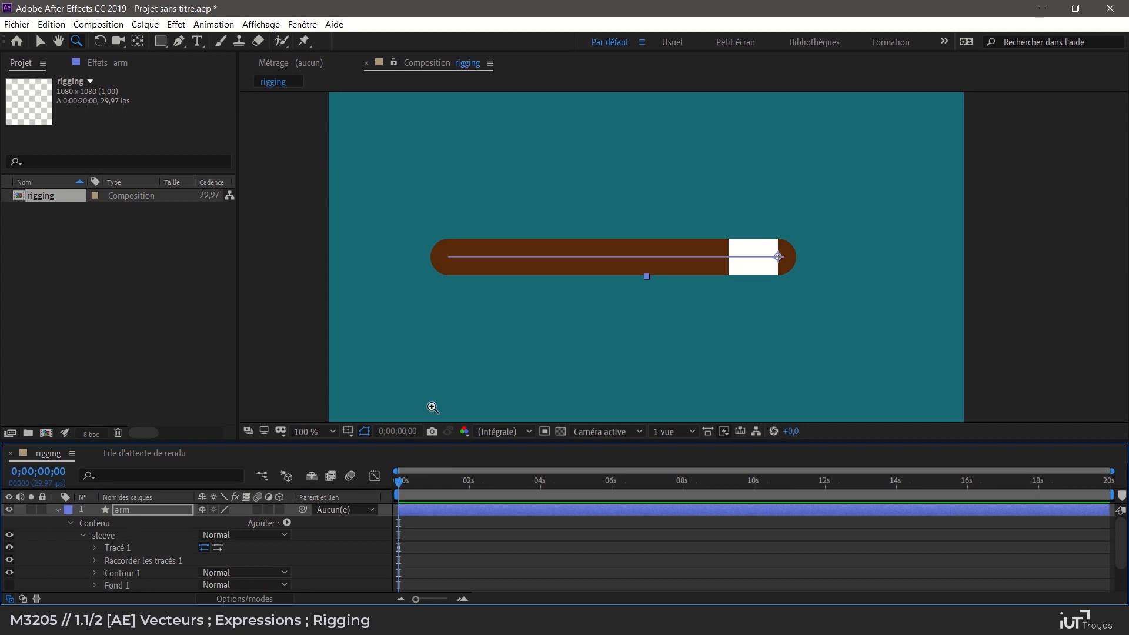
# - Remove the keyframe from the sleeve's path (Tracé) and enable an expression on that property
pyautogui.moveTo(449, 435); pyautogui.dragTo(448, 380)
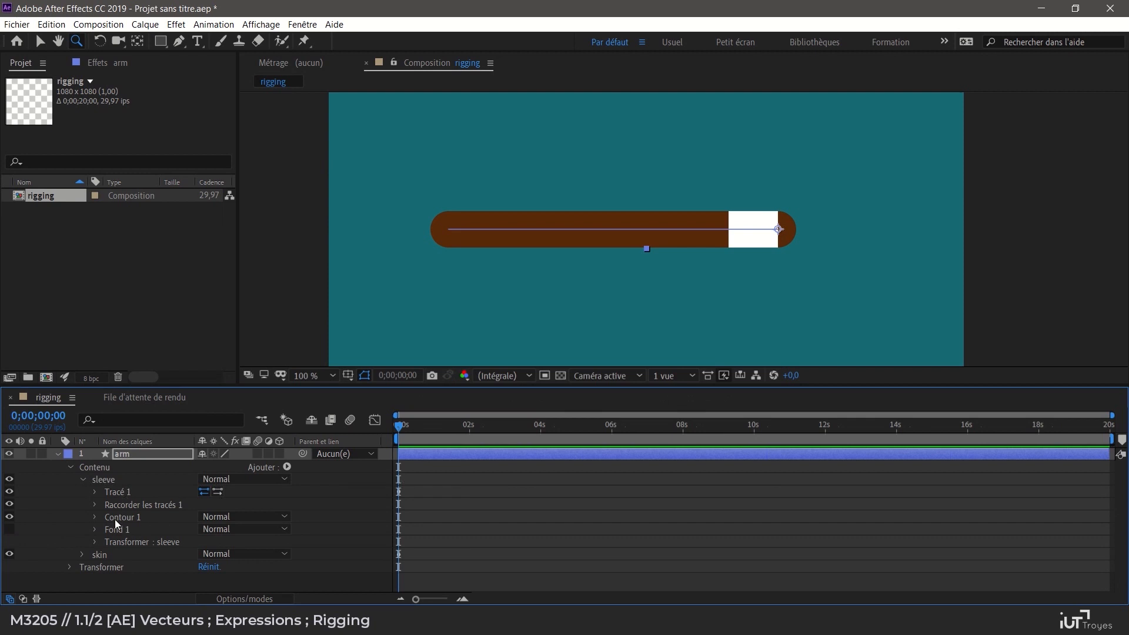
pyautogui.click(104, 481)
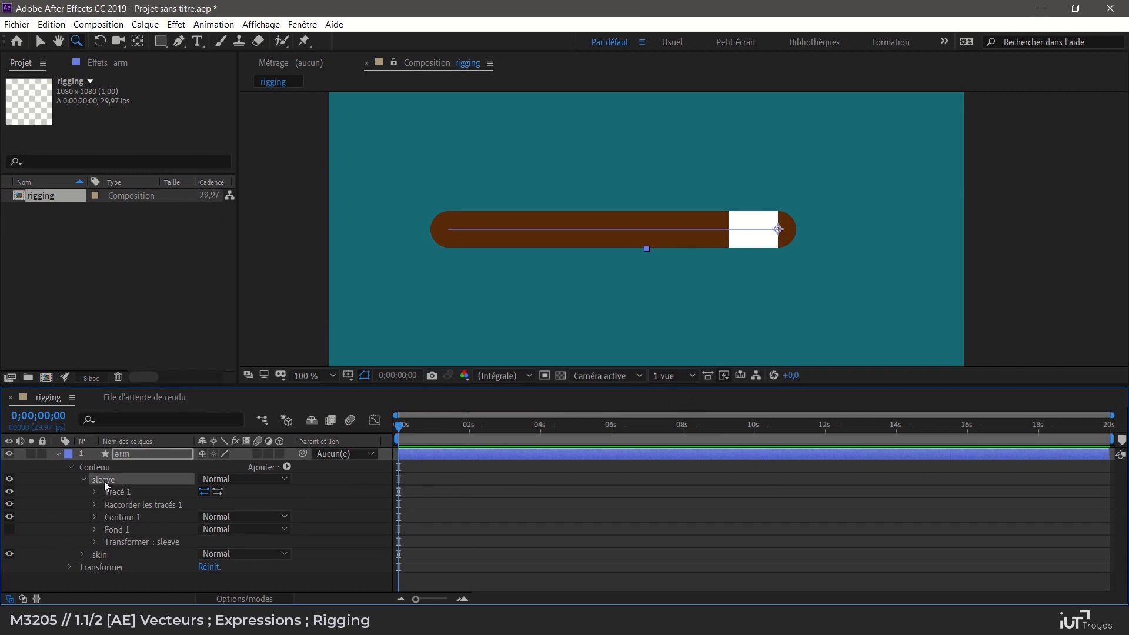
pyautogui.click(125, 491)
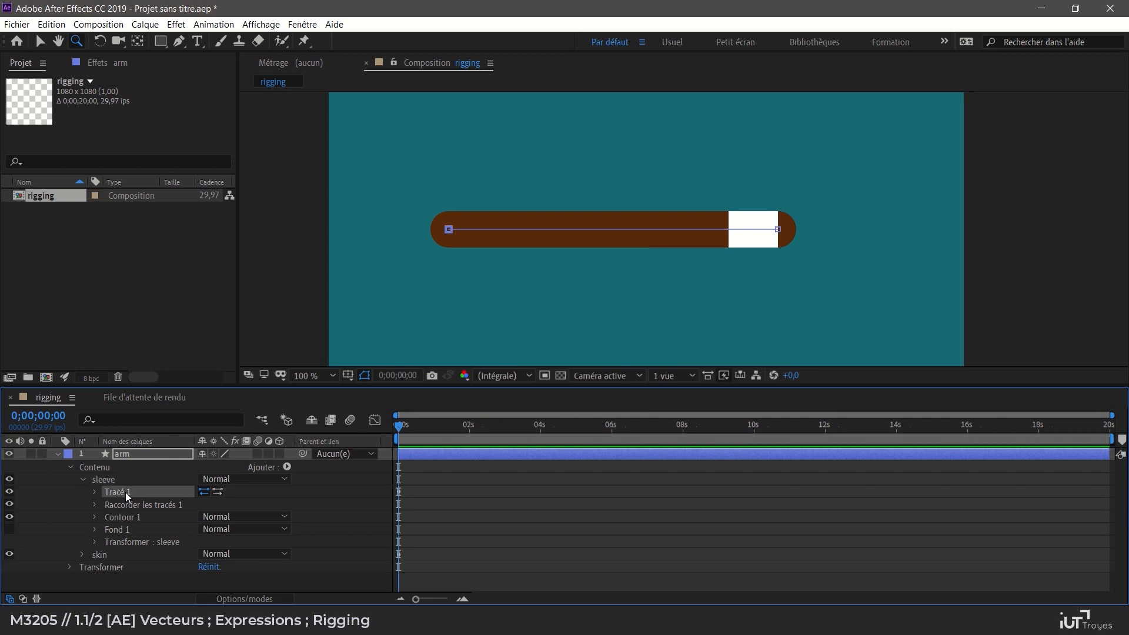
pyautogui.click(95, 492)
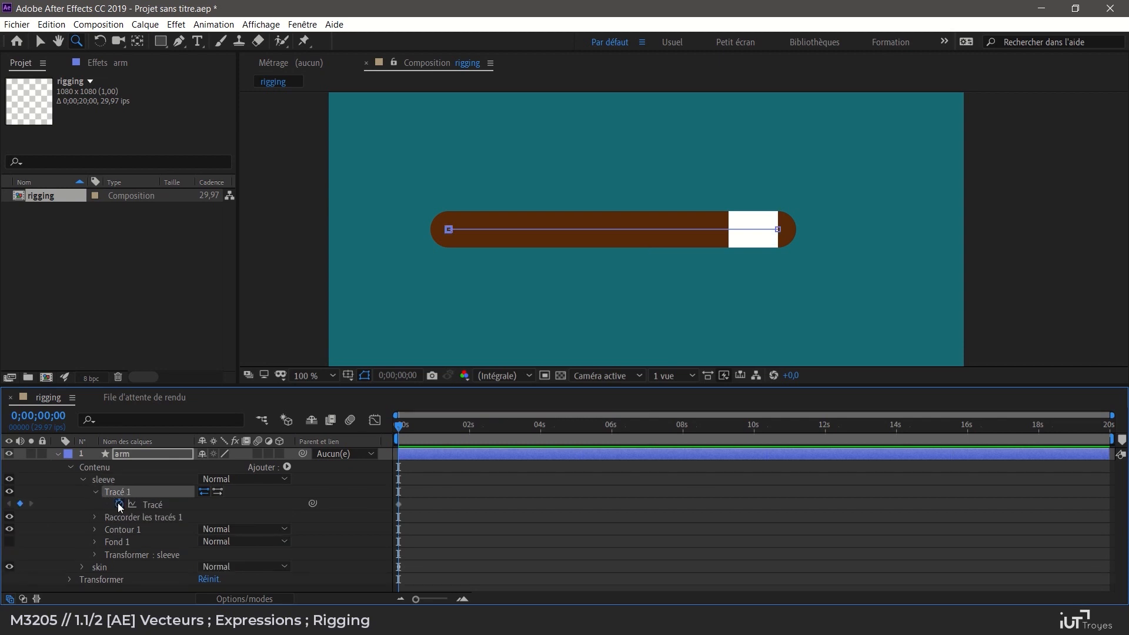
pyautogui.click(117, 504)
pyautogui.keyDown('alt'); pyautogui.click(120, 505); pyautogui.keyUp('alt')
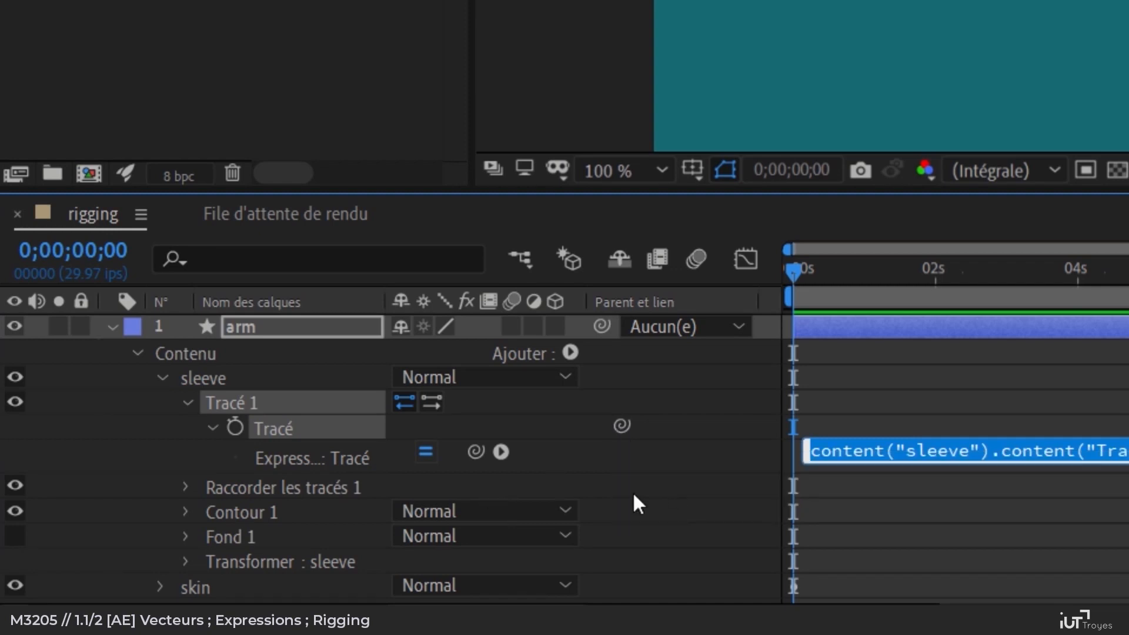
# - Expand the skin group and link the sleeve's path expression to the skin's path: content("skin").content("Tracé 1").path
pyautogui.scroll(-1, 661, 488)
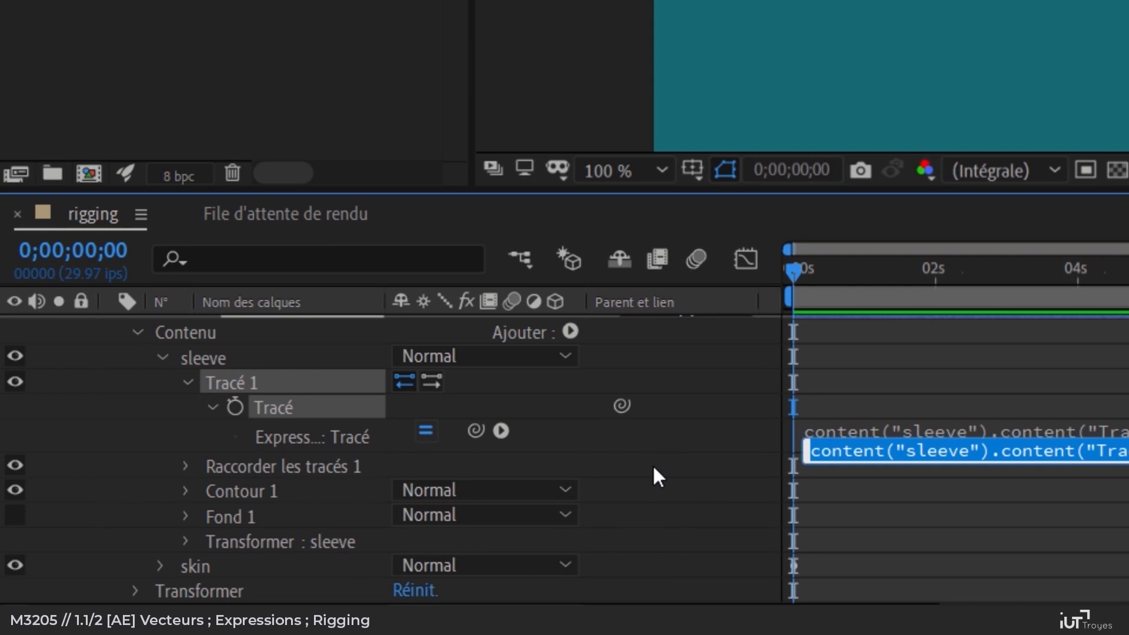
pyautogui.click(157, 564)
pyautogui.click(159, 565)
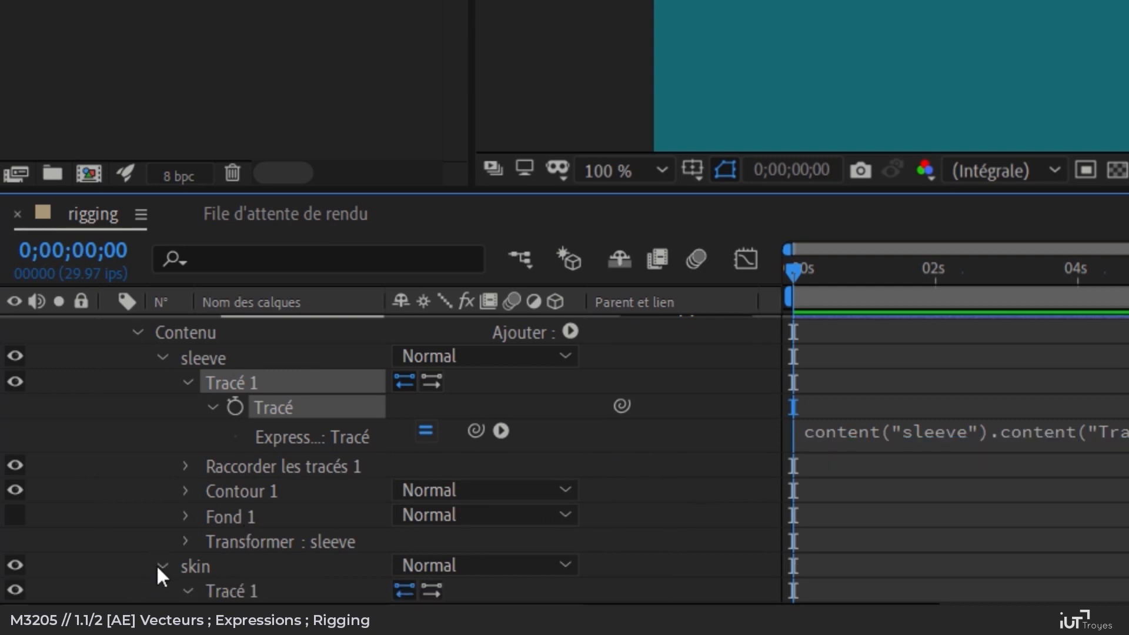
pyautogui.scroll(-5, 292, 488)
pyautogui.scroll(3, 249, 425)
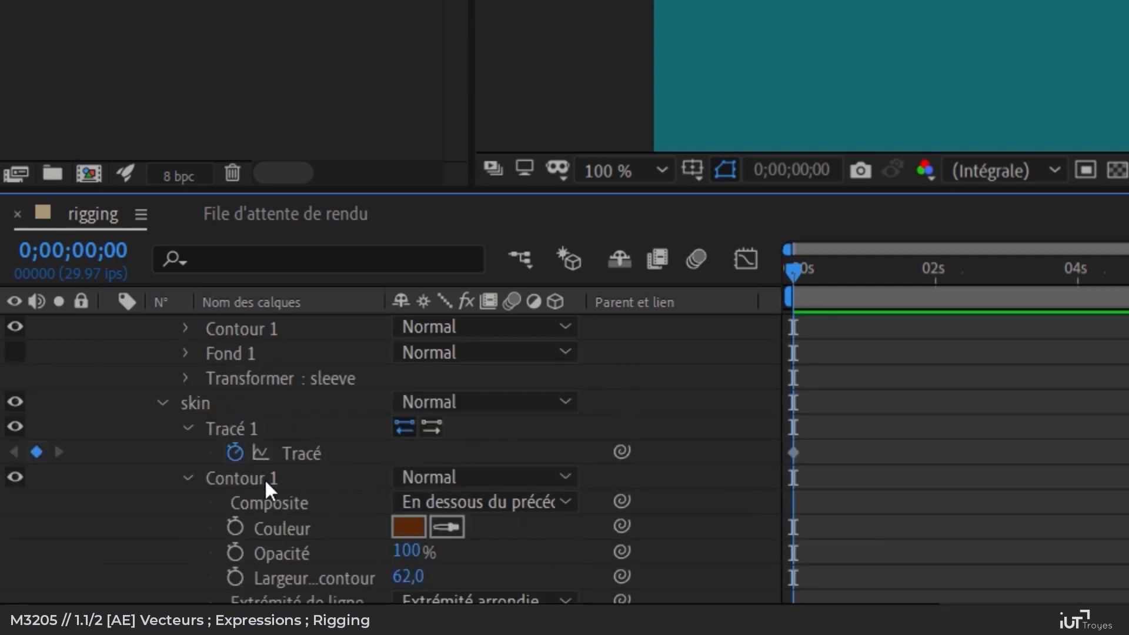
pyautogui.scroll(3, 264, 484)
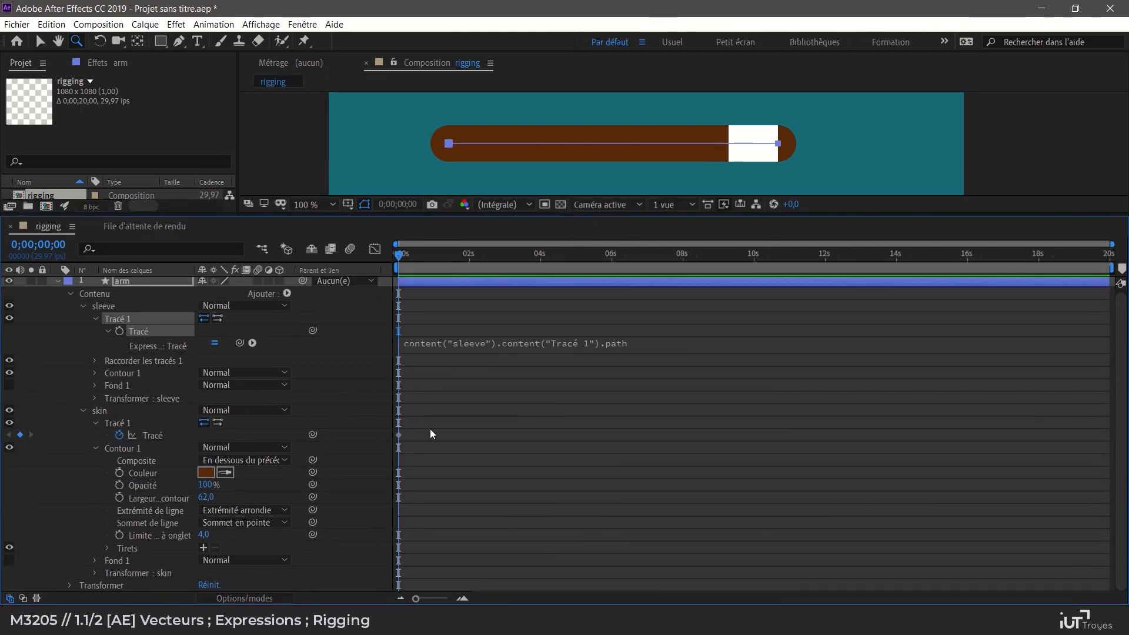
pyautogui.scroll(1, 345, 411)
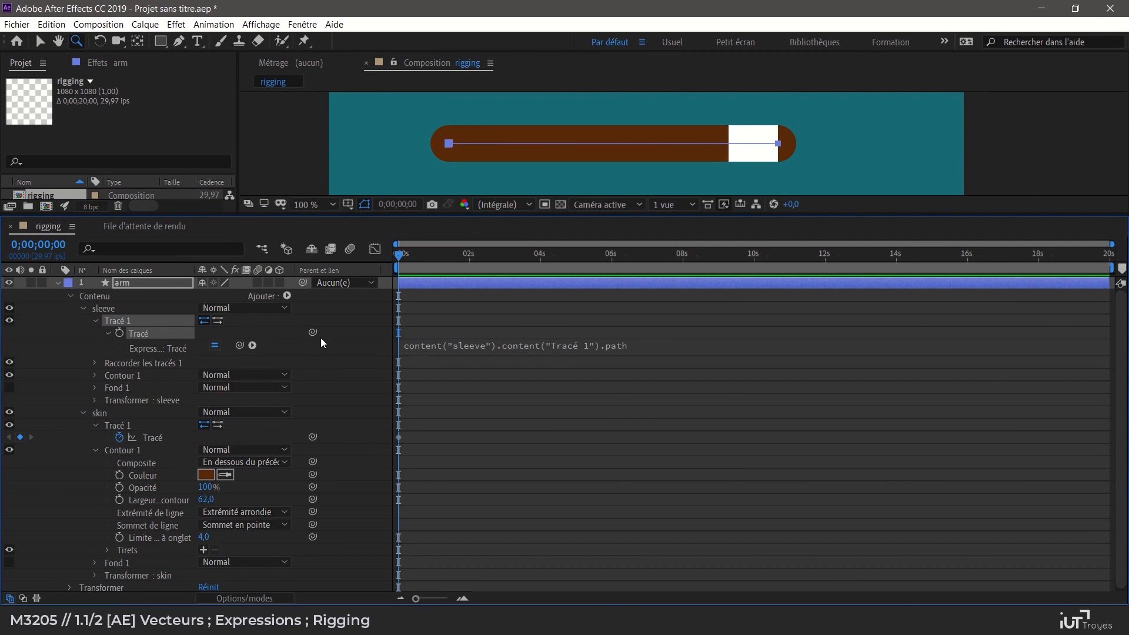
pyautogui.moveTo(313, 333); pyautogui.dragTo(161, 438)
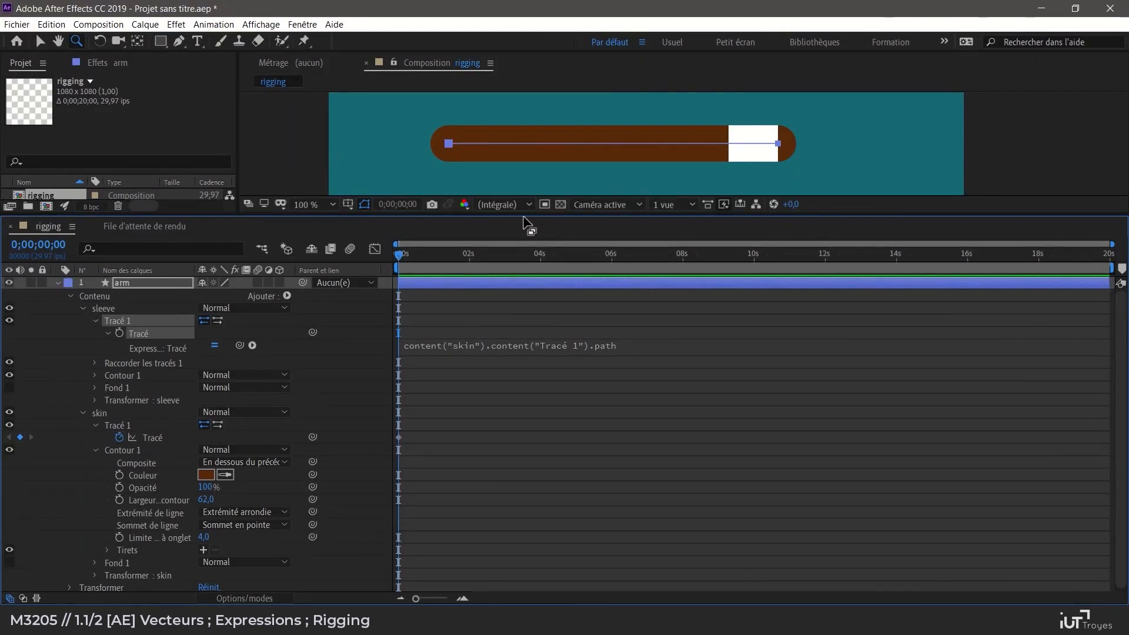
# - Try bending the skin's path into an S-curve by pulling Bézier handles from both end points with the Convert Vertex tool
pyautogui.moveTo(533, 217); pyautogui.dragTo(529, 435)
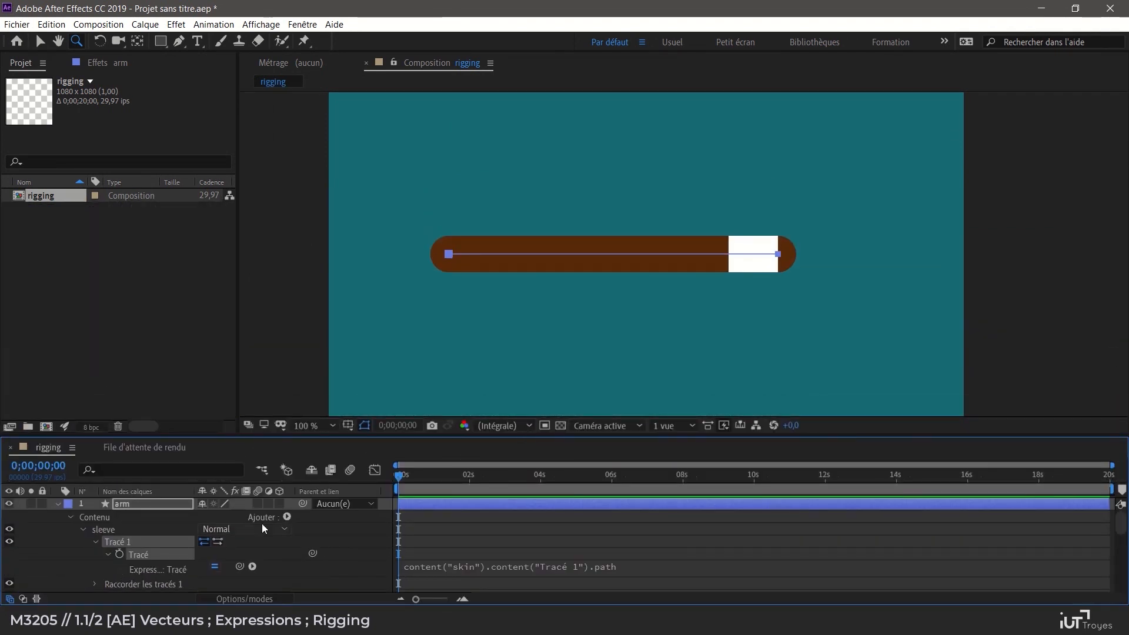
pyautogui.scroll(-10, 178, 546)
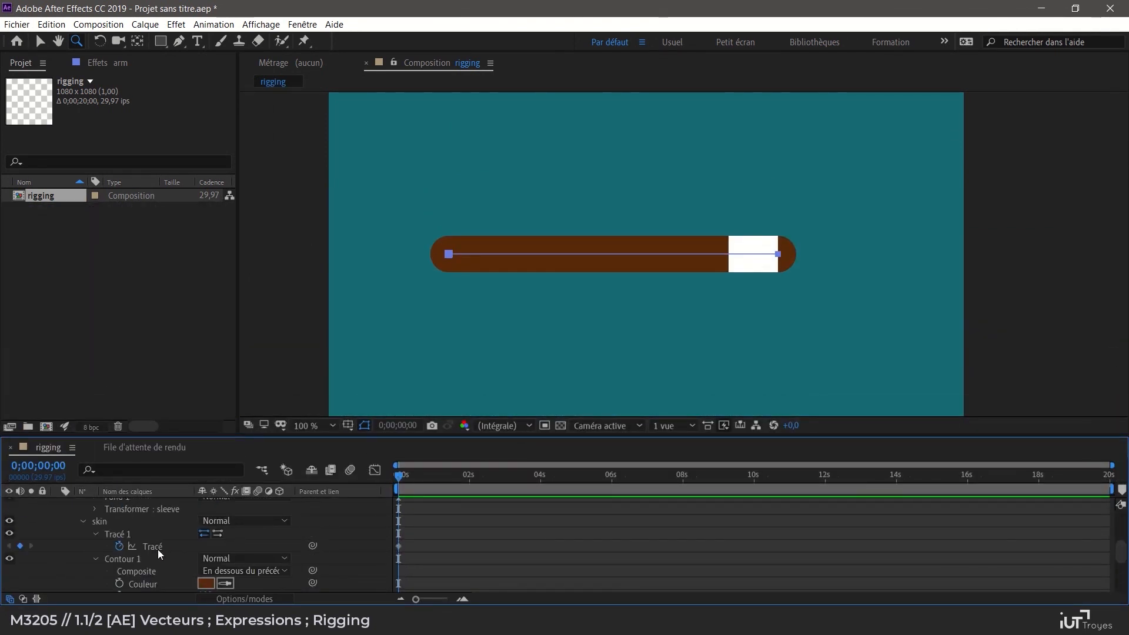
pyautogui.click(163, 546)
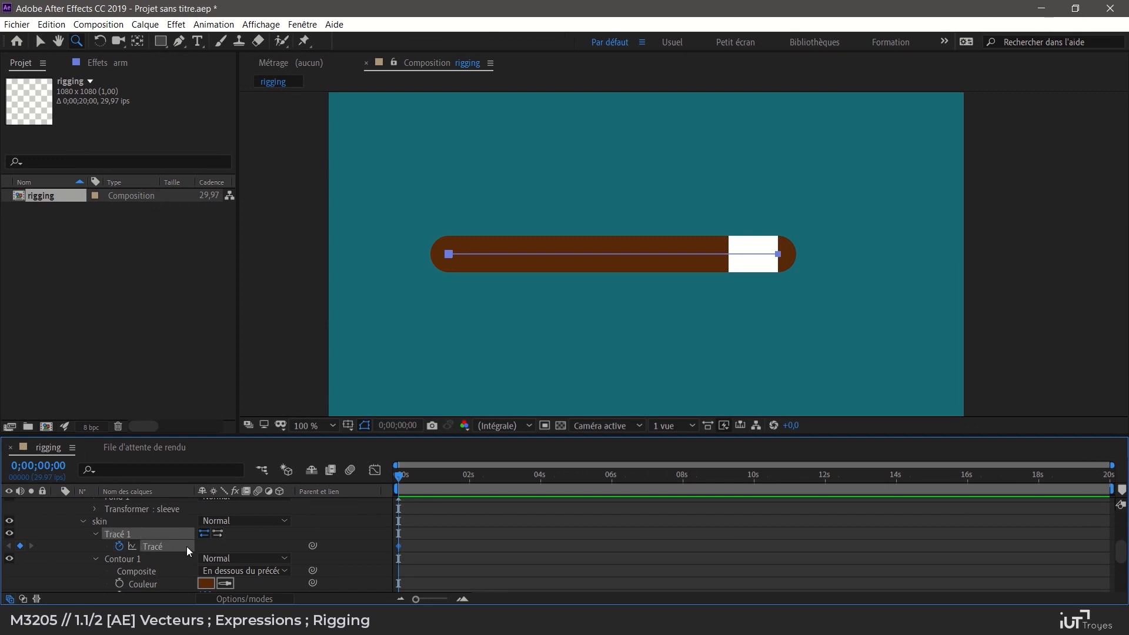
pyautogui.click(177, 41)
pyautogui.moveTo(179, 43); pyautogui.dragTo(238, 90)
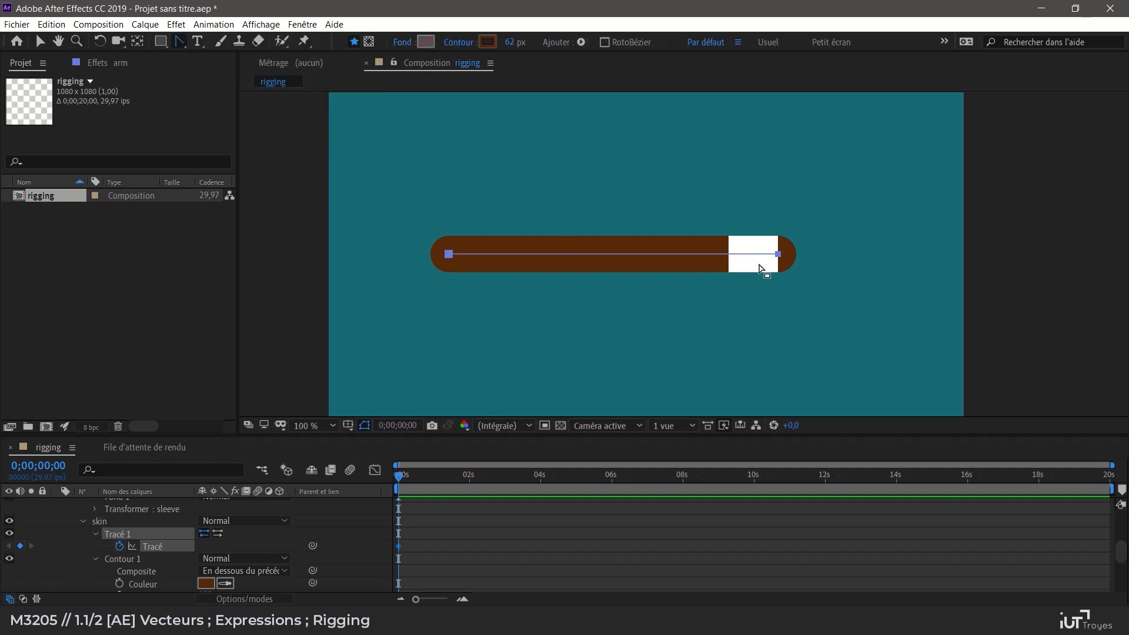
pyautogui.moveTo(778, 254); pyautogui.dragTo(789, 308)
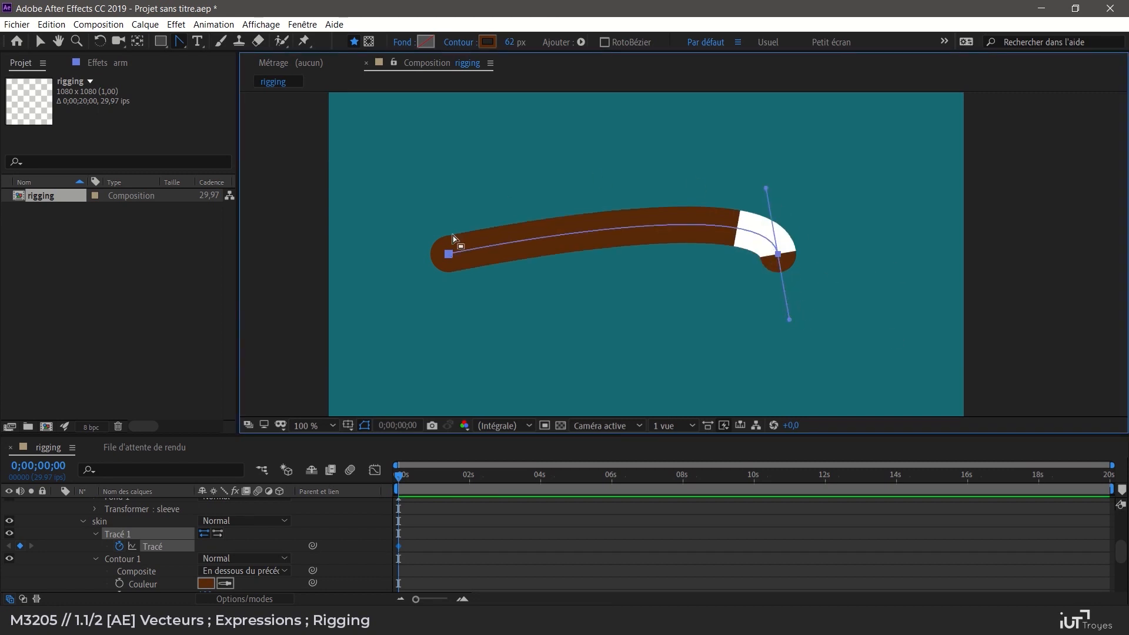
pyautogui.moveTo(765, 188)
pyautogui.mouseDown()
pyautogui.moveTo(686, 146)
pyautogui.moveTo(702, 153)
pyautogui.mouseUp()
pyautogui.moveTo(569, 107); pyautogui.dragTo(535, 103)
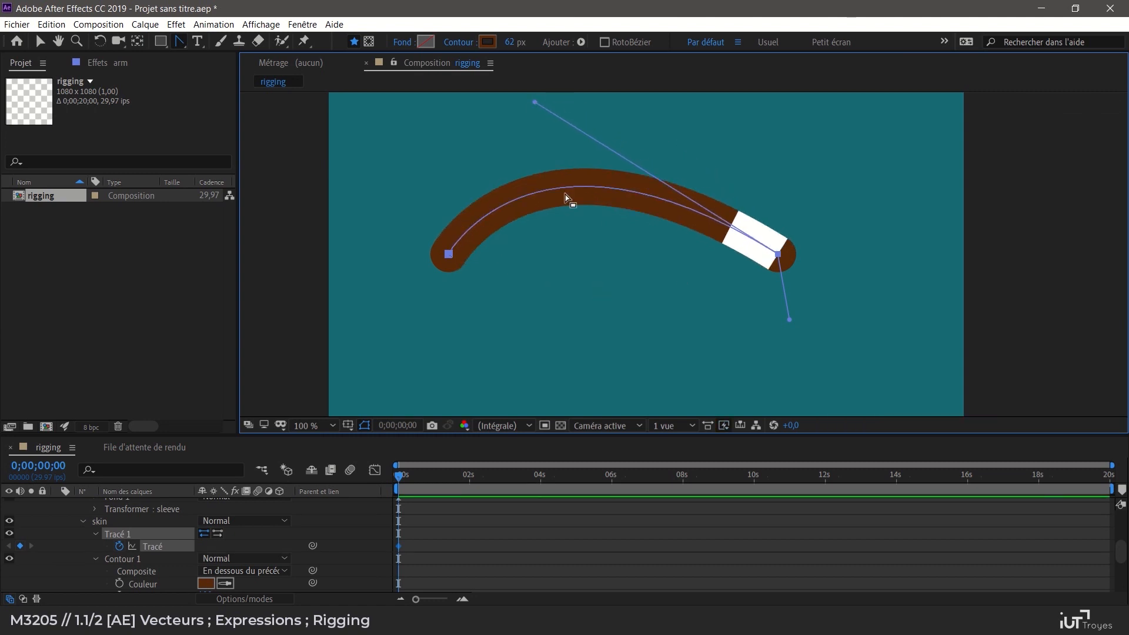
pyautogui.moveTo(535, 104)
pyautogui.mouseDown()
pyautogui.moveTo(598, 376)
pyautogui.moveTo(713, 394)
pyautogui.moveTo(509, 360)
pyautogui.moveTo(490, 337)
pyautogui.moveTo(598, 400)
pyautogui.mouseUp()
pyautogui.moveTo(449, 254)
pyautogui.mouseDown()
pyautogui.moveTo(407, 323)
pyautogui.moveTo(402, 287)
pyautogui.moveTo(528, 165)
pyautogui.moveTo(488, 164)
pyautogui.moveTo(585, 144)
pyautogui.mouseUp()
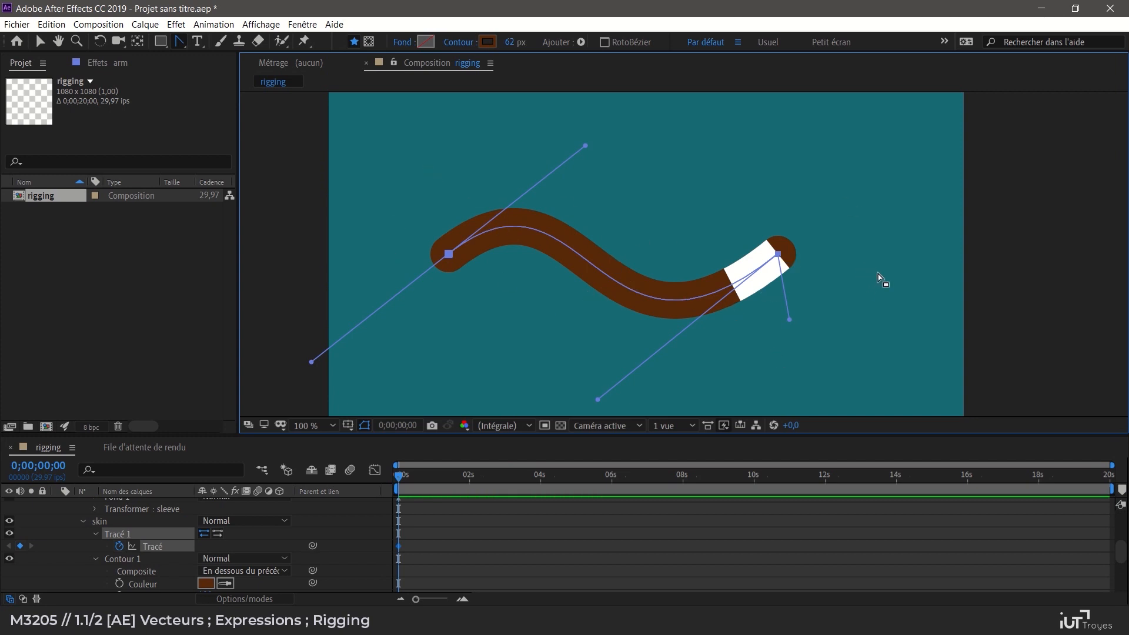
# - Undo all the Bézier handle edits on the skin's path back to the straight arm
pyautogui.hotkey('ctrl', 'z')
pyautogui.hotkey('ctrl', 'z')
pyautogui.hotkey('ctrl', 'z')
pyautogui.hotkey('ctrl', 'z')
pyautogui.hotkey('ctrl', 'z')
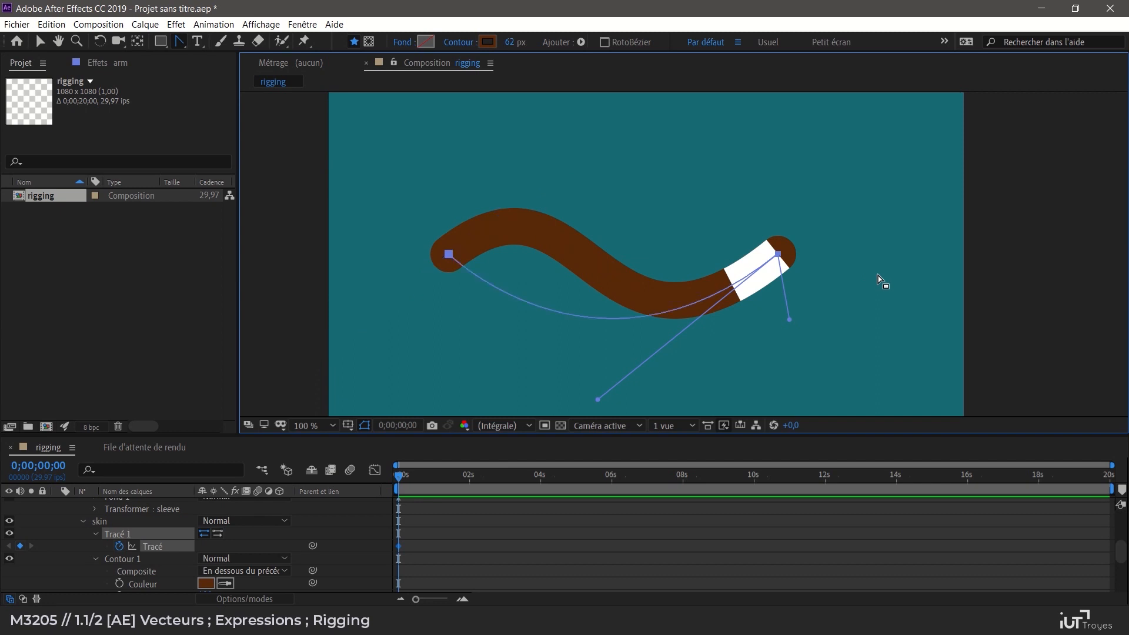
pyautogui.hotkey('ctrl', 'z')
pyautogui.hotkey('ctrl', 'z')
pyautogui.hotkey('ctrl', 'z')
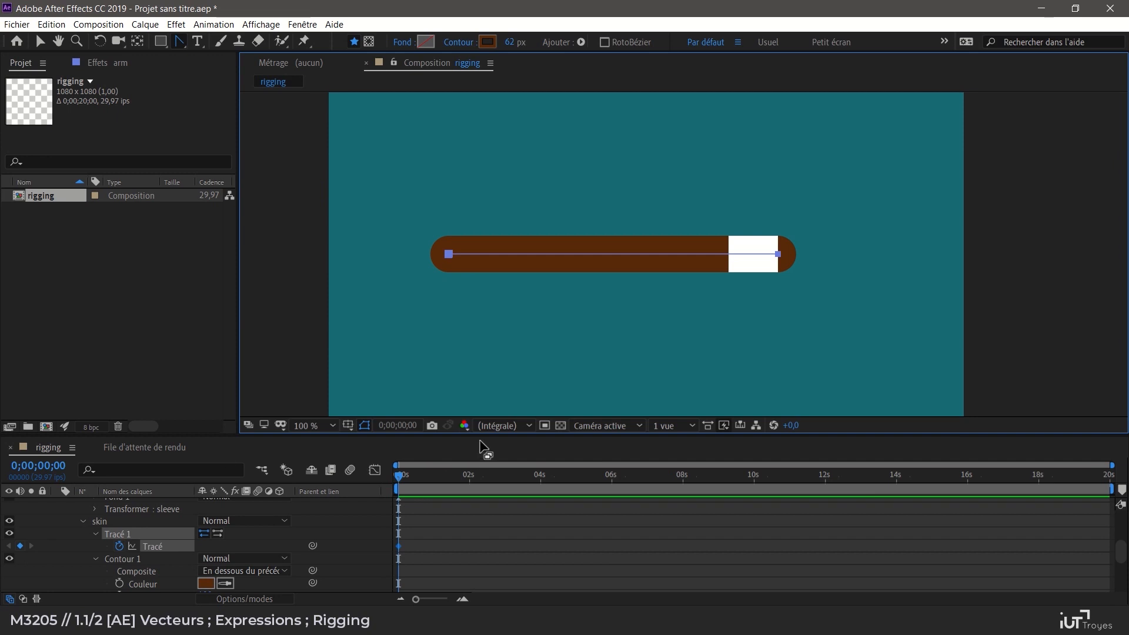
# - Collapse the skin and sleeve groups in the arm layer's contents
pyautogui.moveTo(483, 443); pyautogui.dragTo(518, 300)
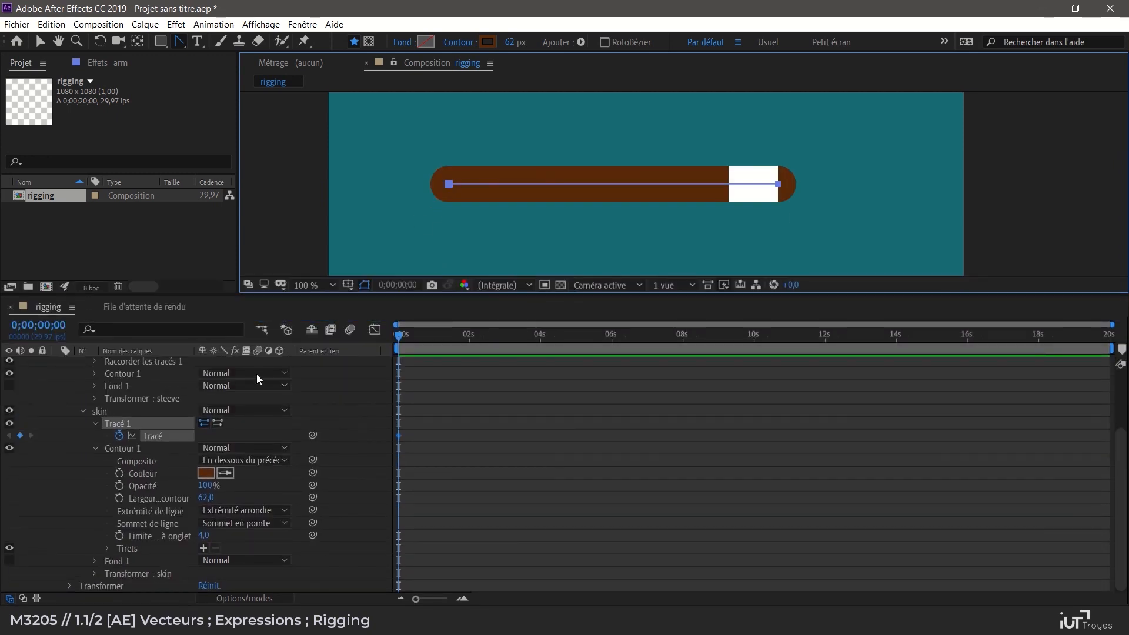
pyautogui.scroll(3, 186, 486)
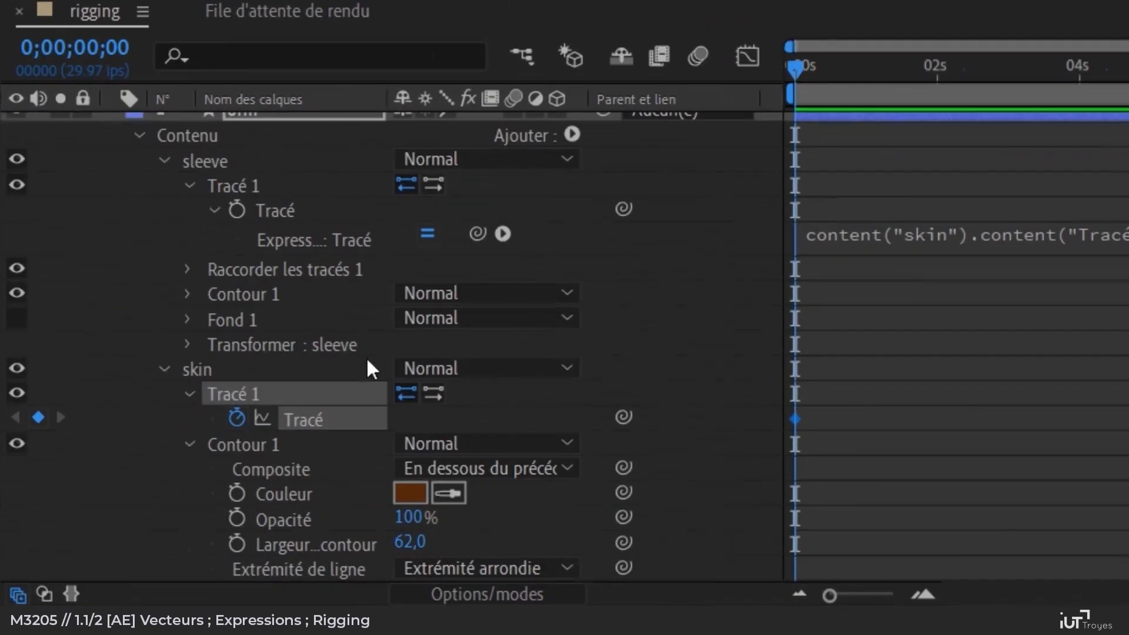
pyautogui.click(165, 369)
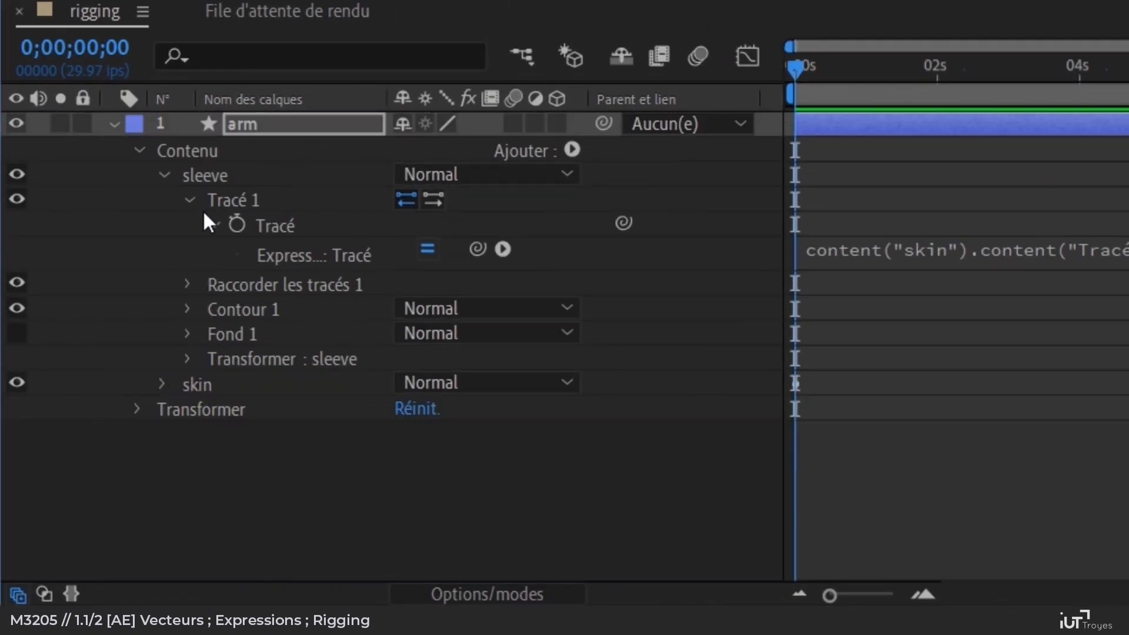
pyautogui.click(167, 174)
# - Duplicate the sleeve group and rename the copy sleeve_rounded
pyautogui.click(208, 176)
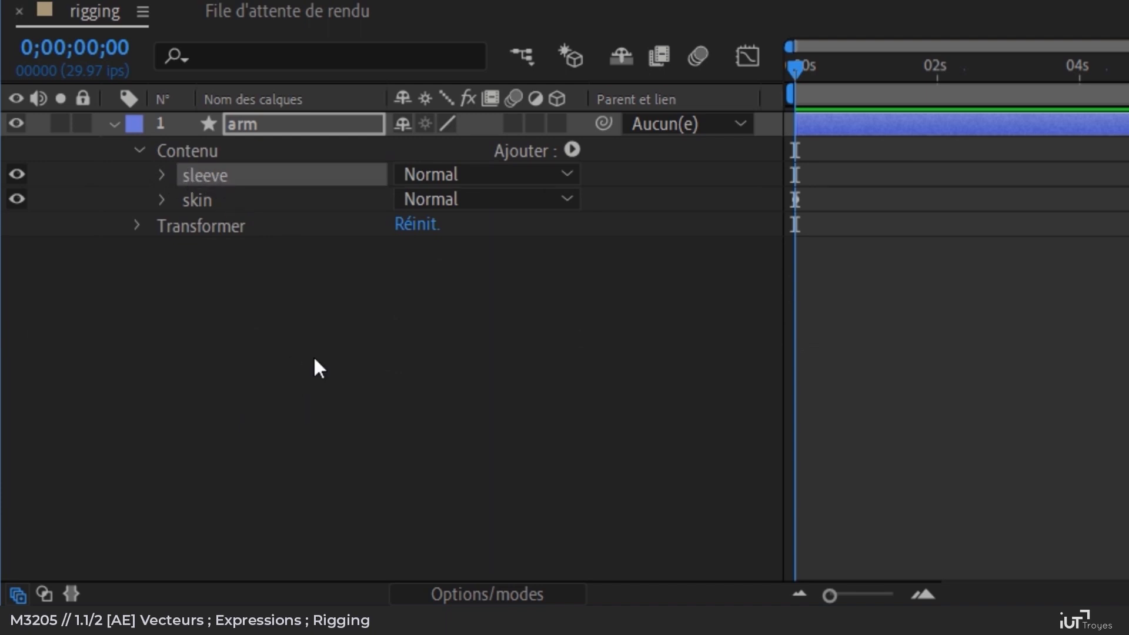
pyautogui.hotkey('ctrl', 'd')
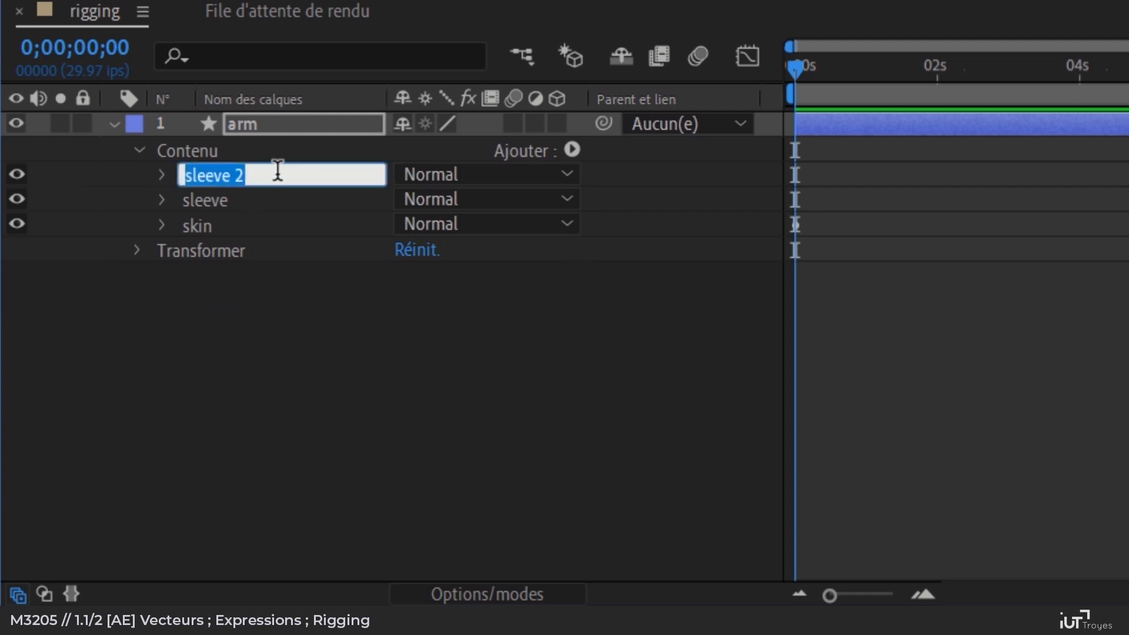
pyautogui.click(277, 174)
pyautogui.press('BackSpace')
pyautogui.press('BackSpace')
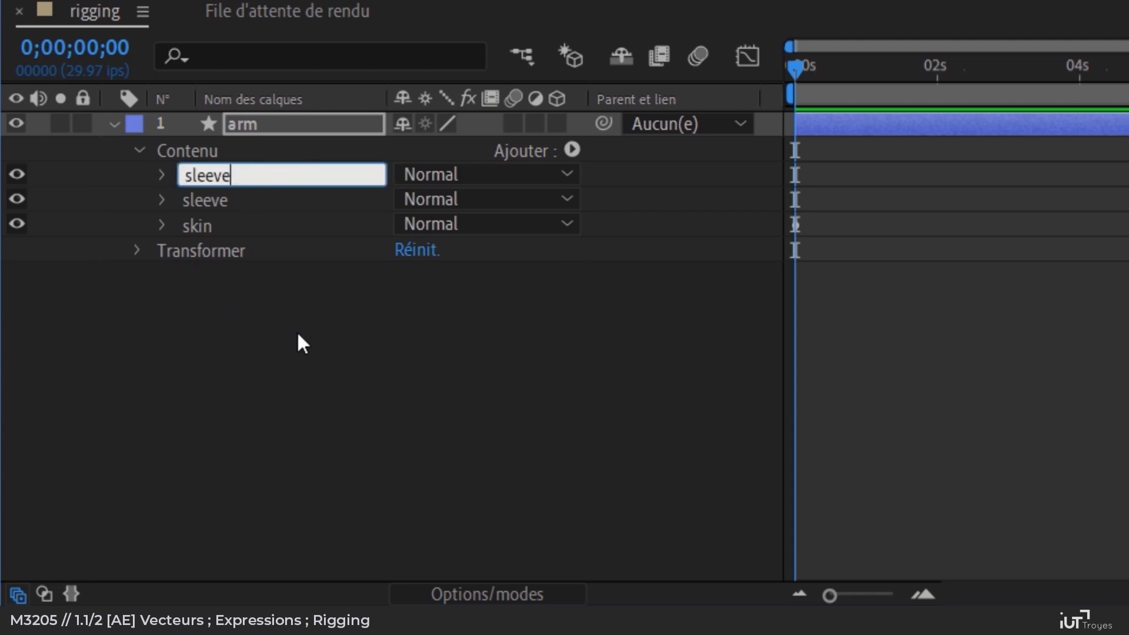
pyautogui.write('_roun')
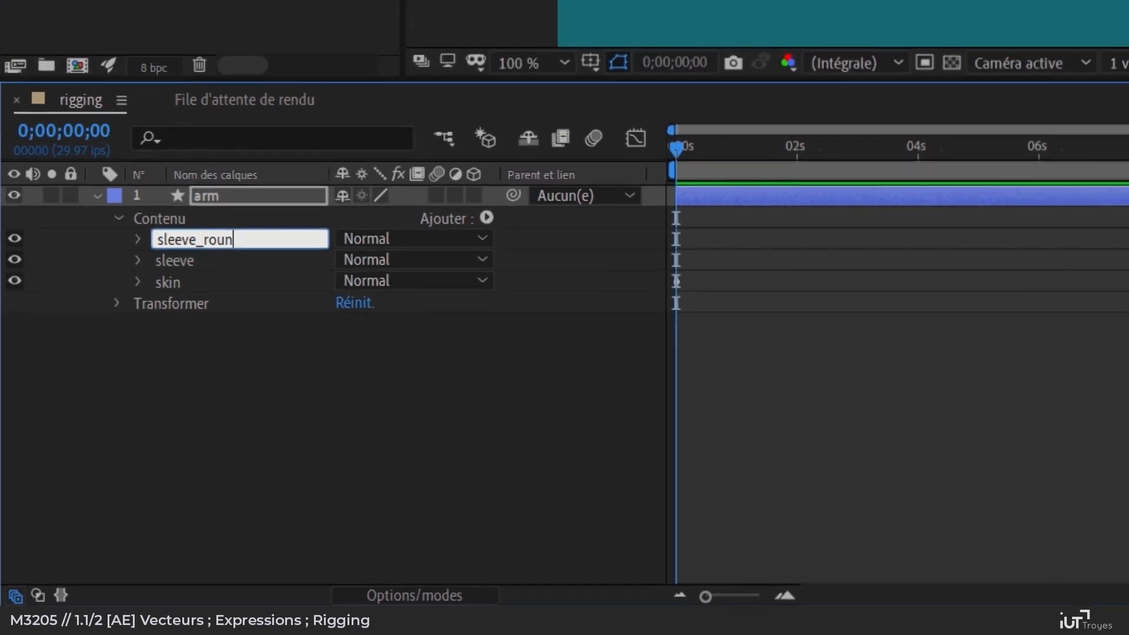
pyautogui.write('ded')
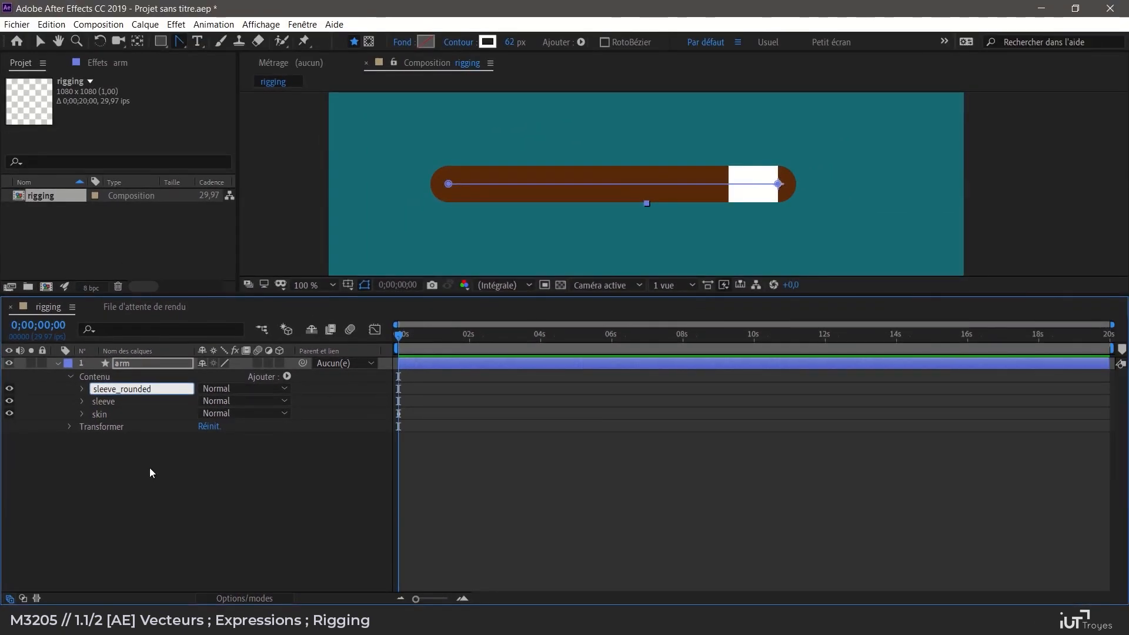
pyautogui.press('Return')
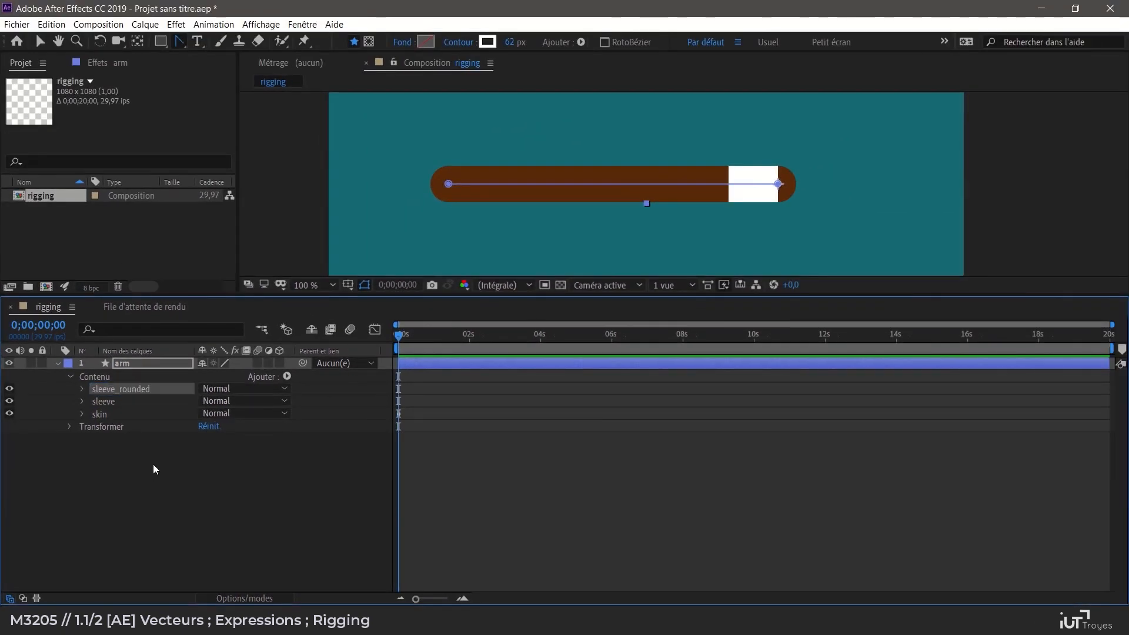
# - Set the line cap of the sleeve_rounded group's stroke to Extrémité arrondie and collapse the stroke properties
pyautogui.click(82, 388)
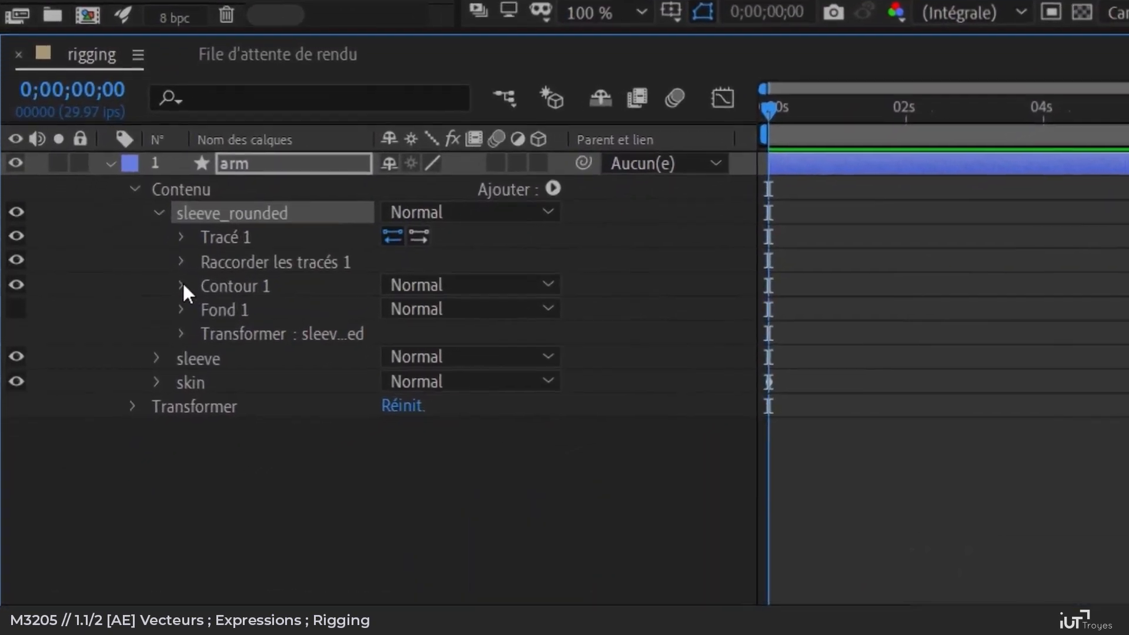
pyautogui.click(181, 286)
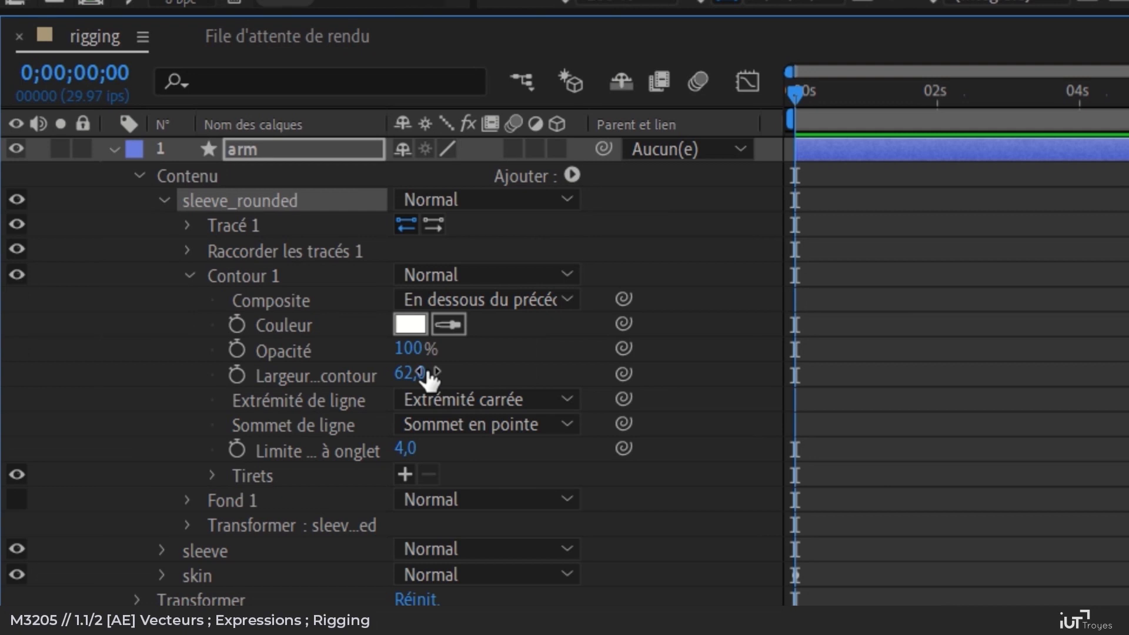
pyautogui.click(482, 400)
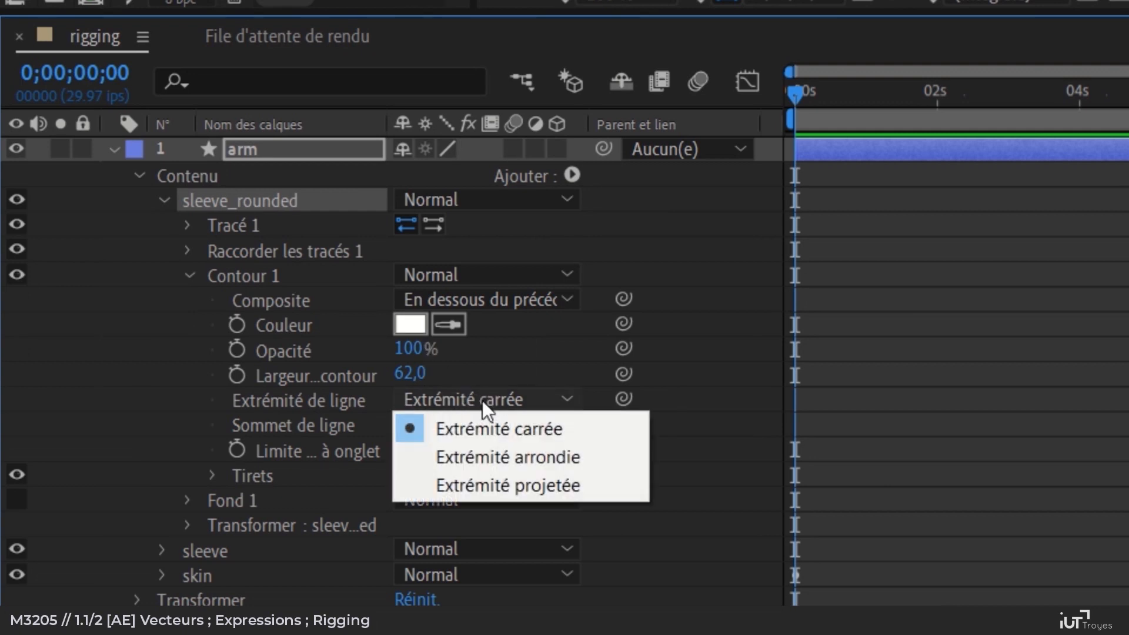
pyautogui.click(523, 458)
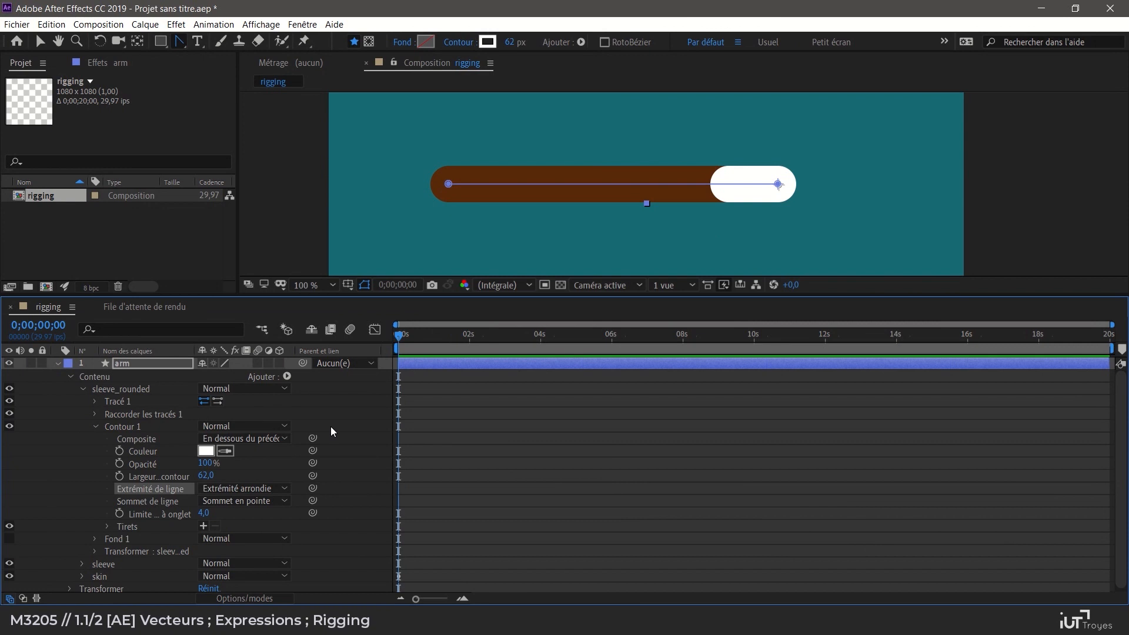
pyautogui.click(95, 427)
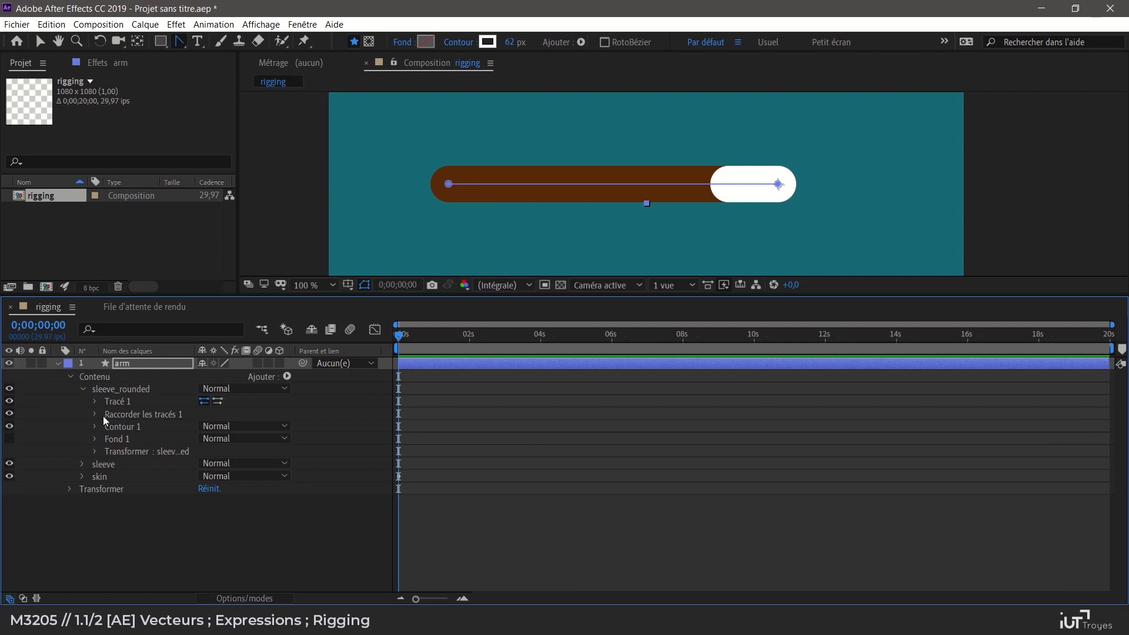
# - Raise the Début value of sleeve_rounded's Raccorder les tracés 1 until its rounded inner end hides behind the straight sleeve edge, then collapse the group
pyautogui.click(95, 415)
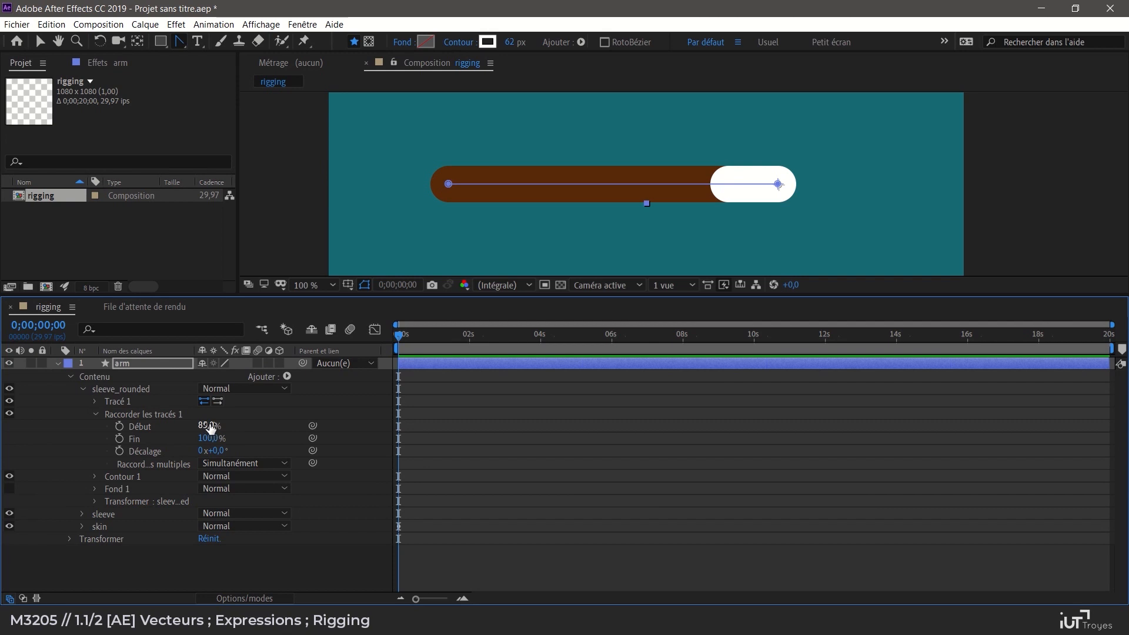
pyautogui.moveTo(209, 425); pyautogui.dragTo(228, 421)
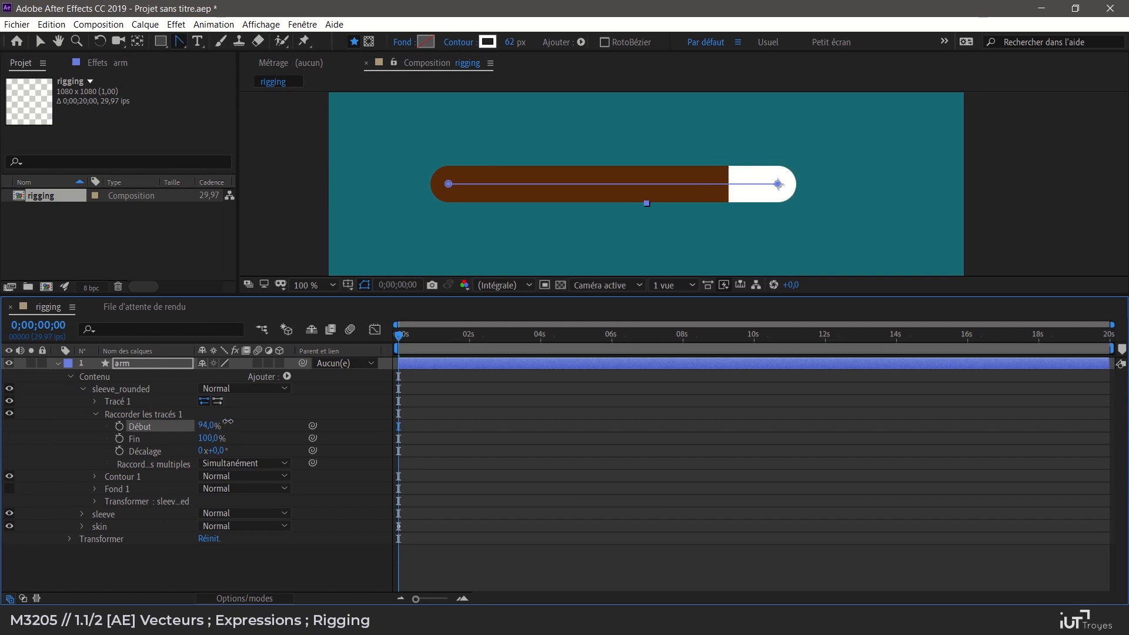
pyautogui.click(209, 425)
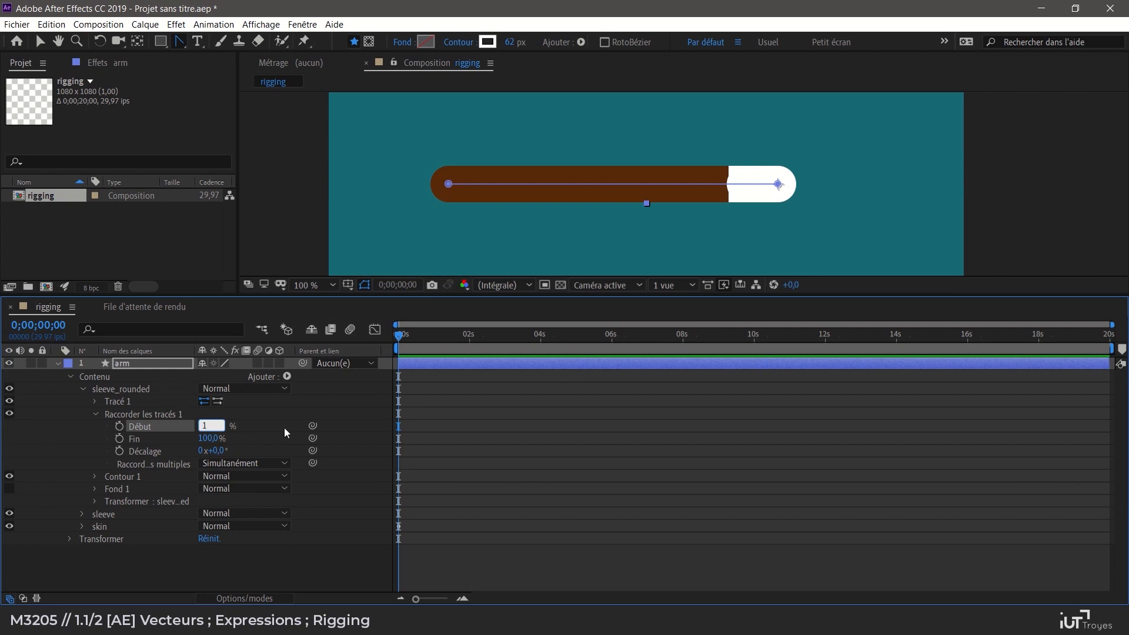
pyautogui.press('Return')
pyautogui.click(207, 426)
pyautogui.press('Return')
pyautogui.click(95, 413)
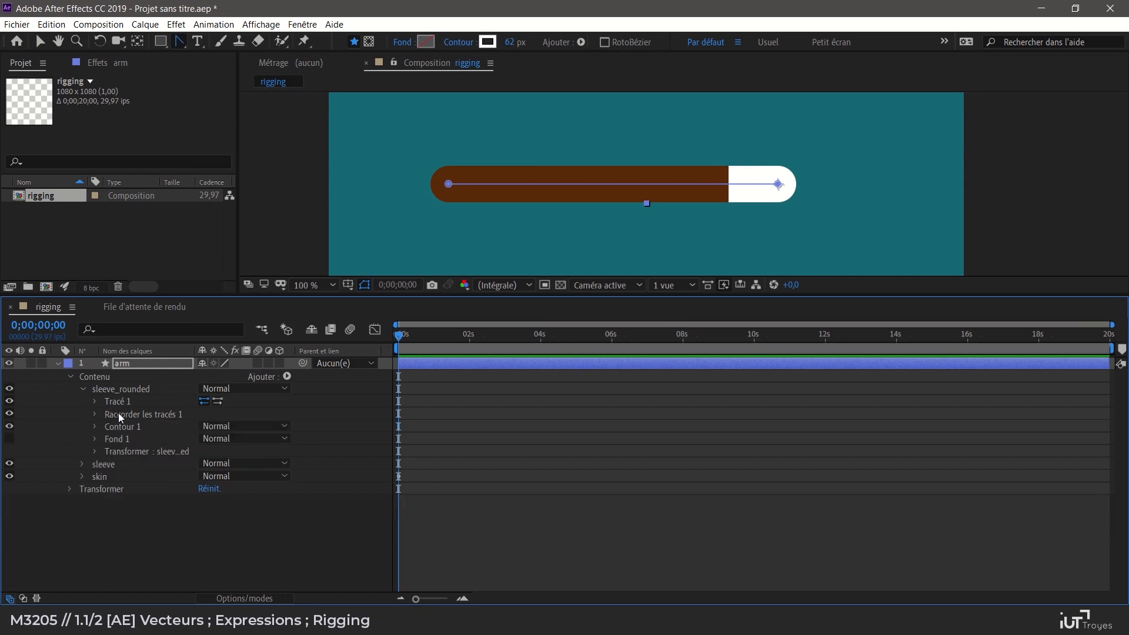
pyautogui.click(83, 389)
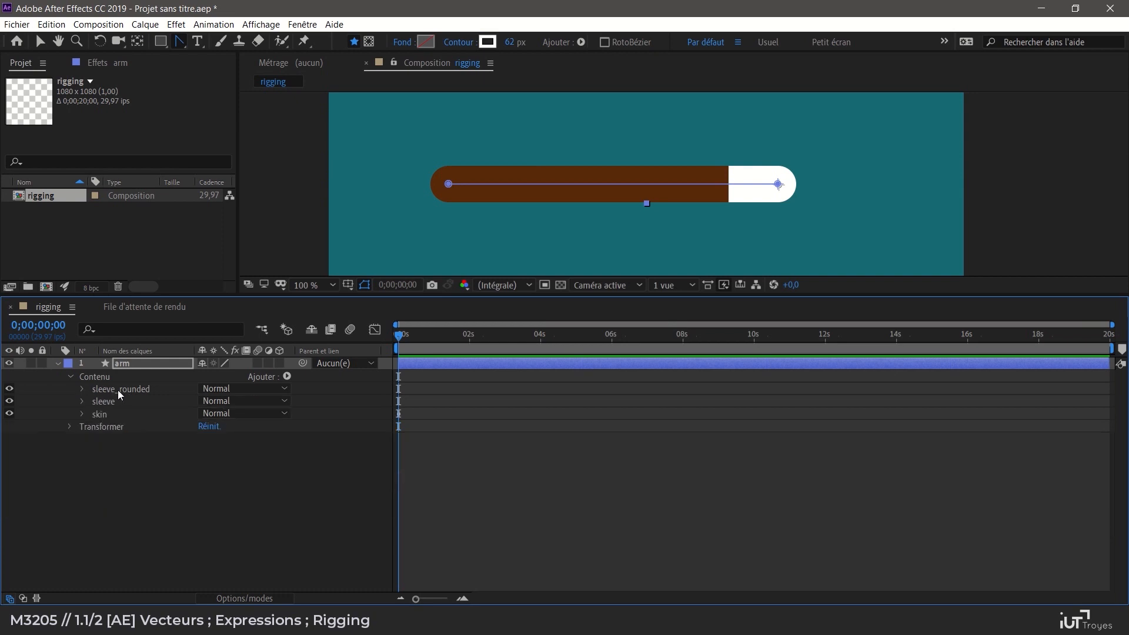
# - Bend the arm into a downward curve by pulling Bézier handles from the sleeve-end vertex of the skin group's Tracé 1, enlarging the composition view
pyautogui.click(100, 415)
pyautogui.click(83, 414)
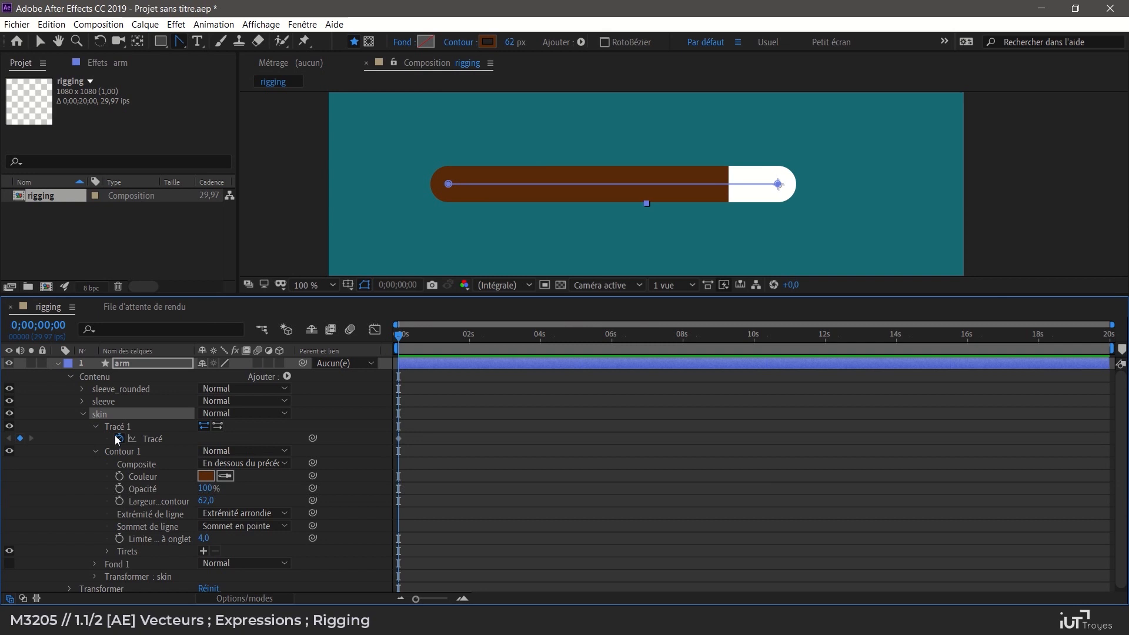
pyautogui.click(96, 451)
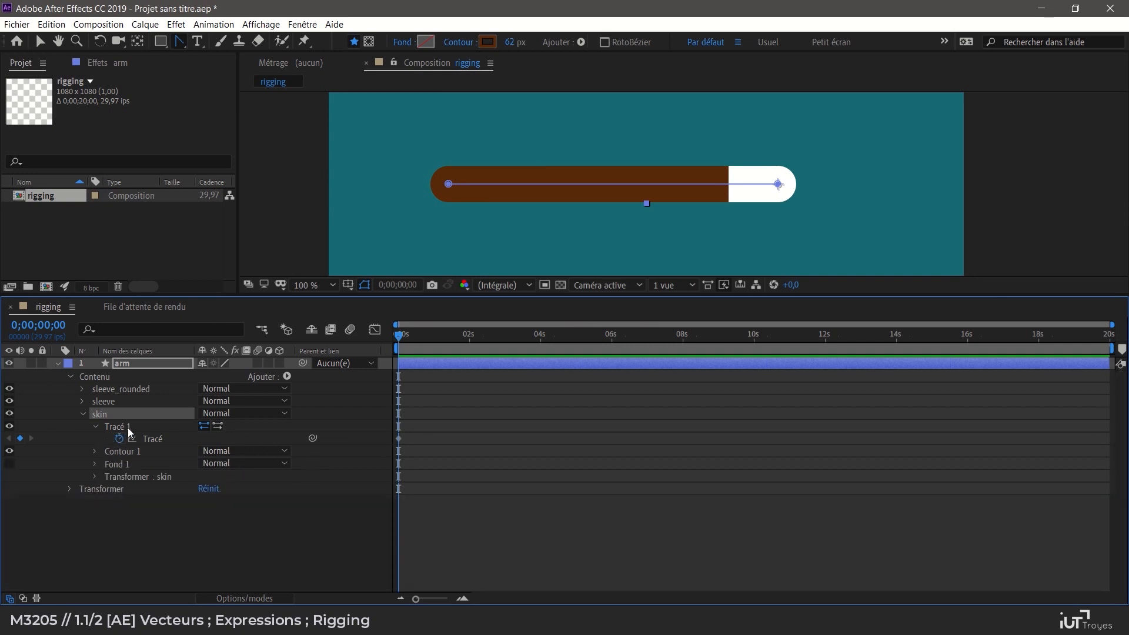
pyautogui.click(114, 428)
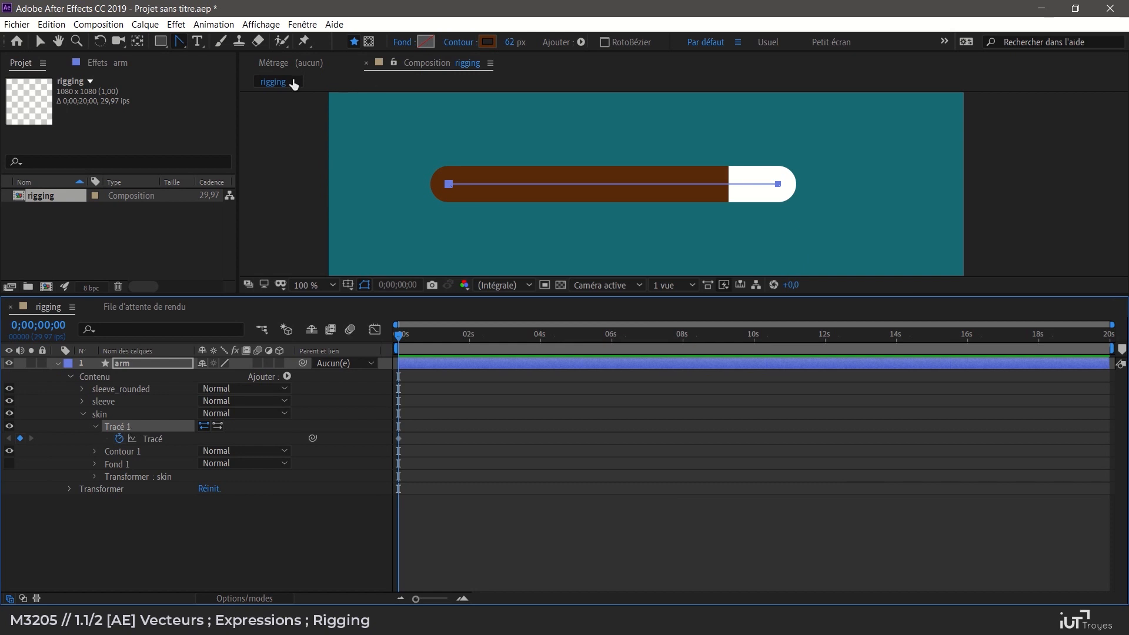
pyautogui.click(183, 43)
pyautogui.moveTo(779, 187); pyautogui.dragTo(761, 273)
pyautogui.moveTo(875, 275); pyautogui.dragTo(897, 104)
pyautogui.moveTo(644, 296); pyautogui.dragTo(644, 392)
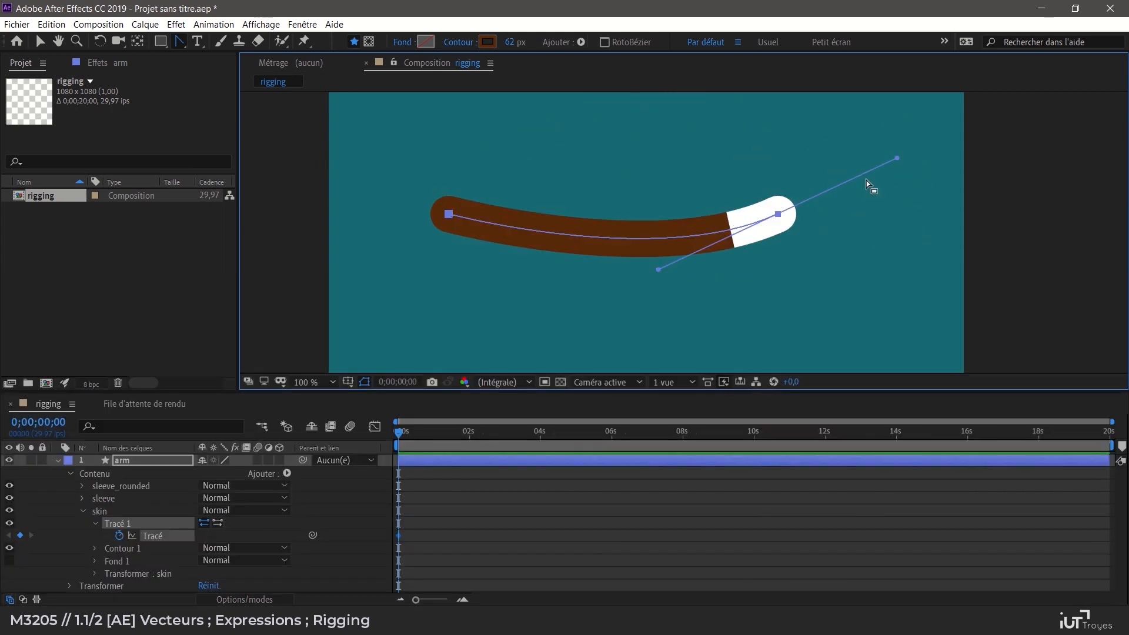
pyautogui.moveTo(658, 270); pyautogui.dragTo(599, 294)
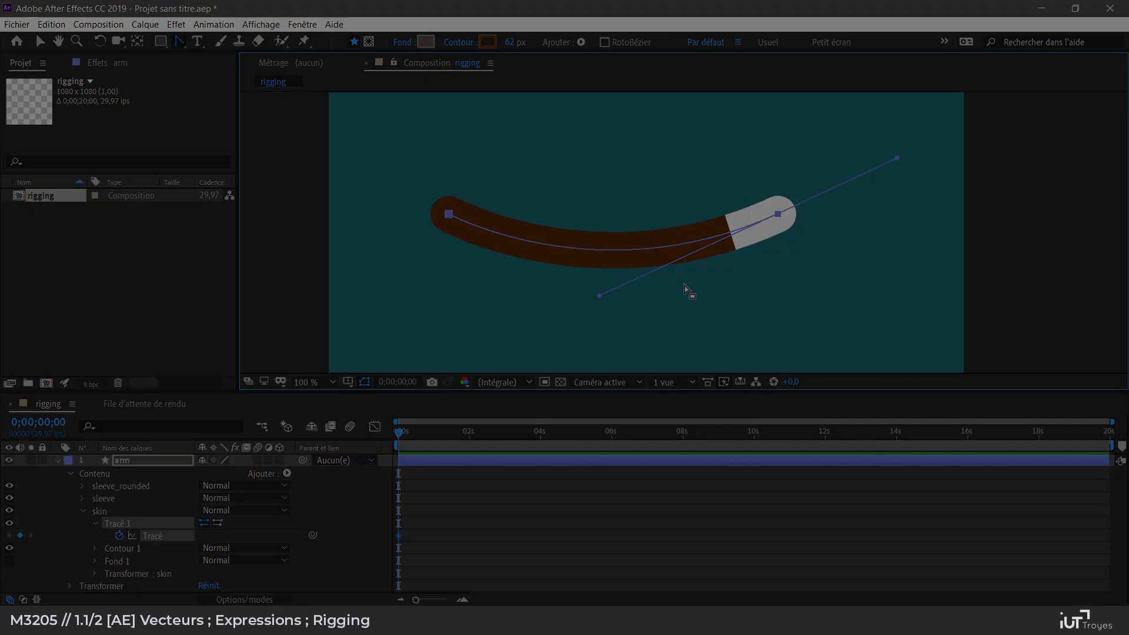